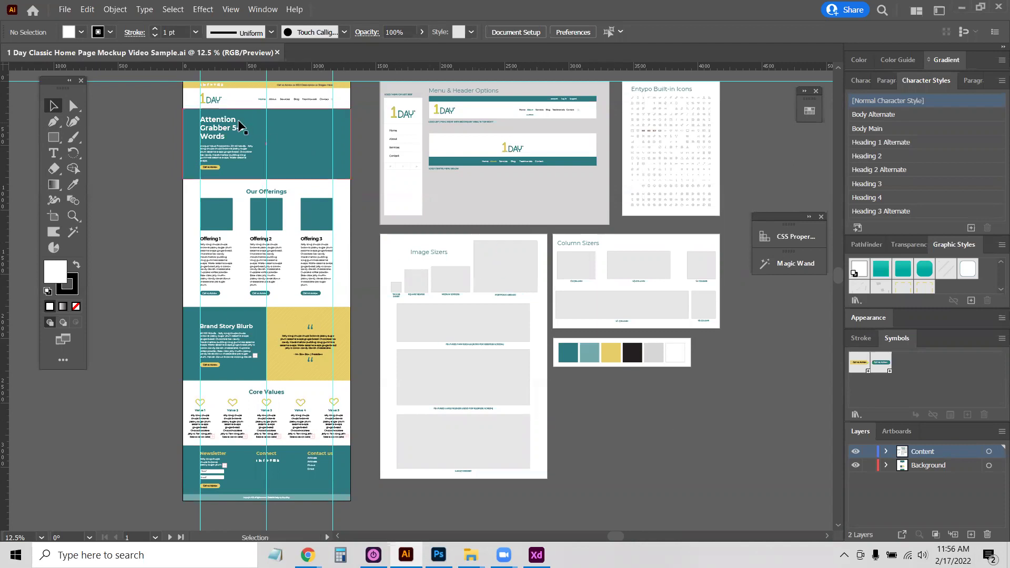
# Pan around the document to inspect the hero, Menu & Header Options and Column Sizers artboards.
pyautogui.scroll(3, 224, 160)
pyautogui.moveTo(304, 160); pyautogui.dragTo(326, 298)
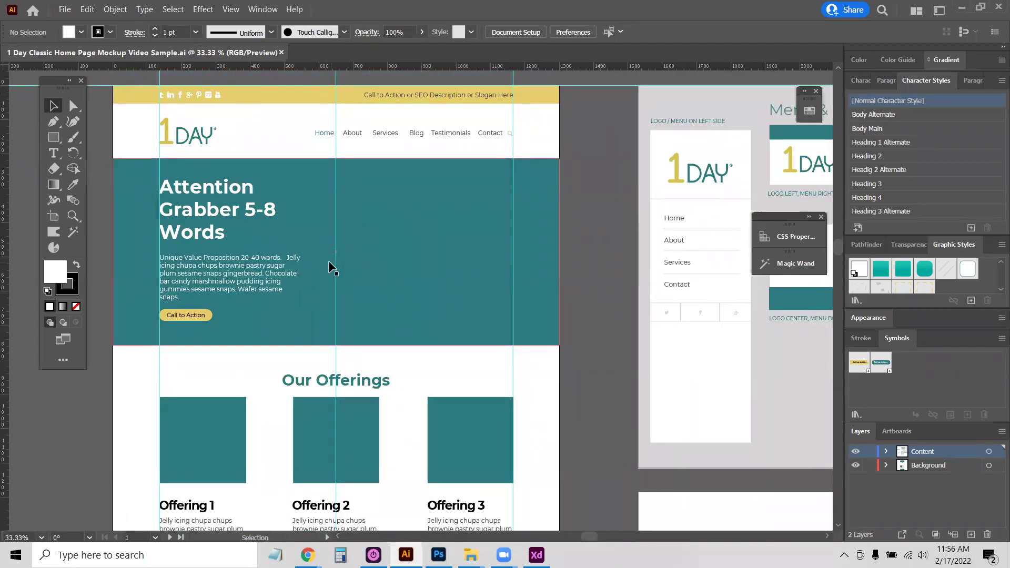
pyautogui.scroll(-1, 330, 263)
pyautogui.moveTo(579, 300); pyautogui.dragTo(172, 268)
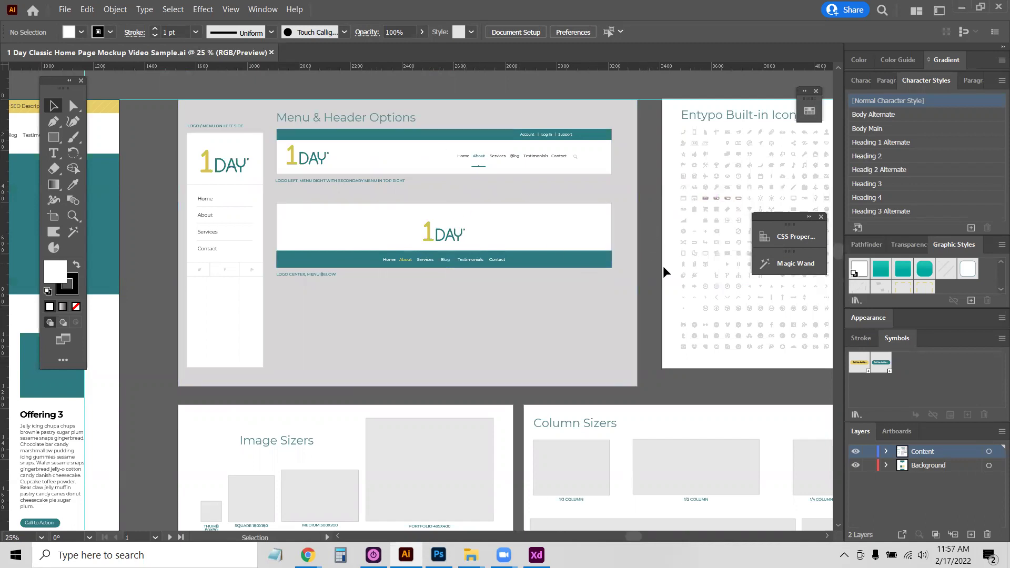
pyautogui.hscroll(5, 647, 250)
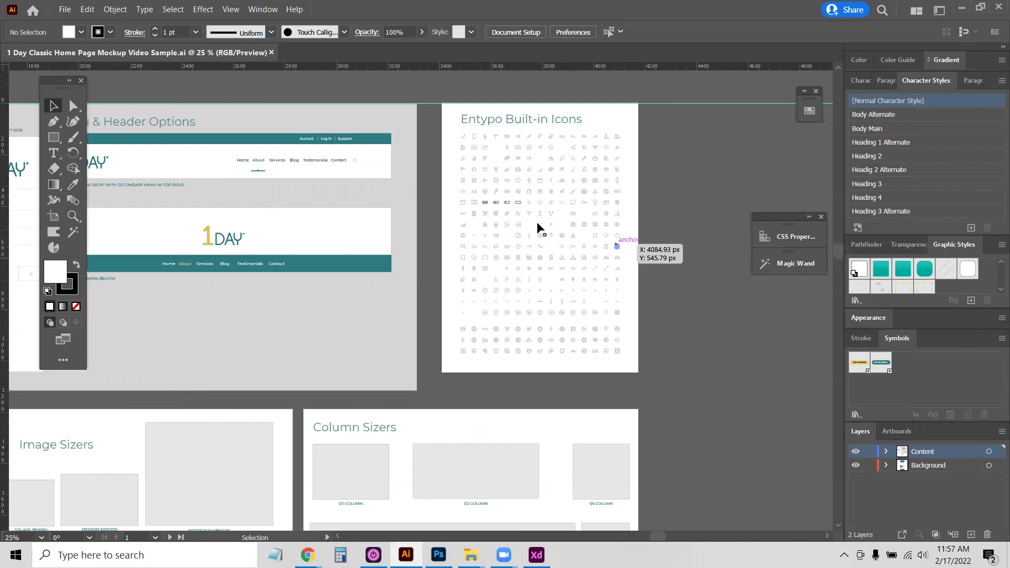
pyautogui.scroll(-5, 479, 359)
pyautogui.hscroll(-2, 480, 359)
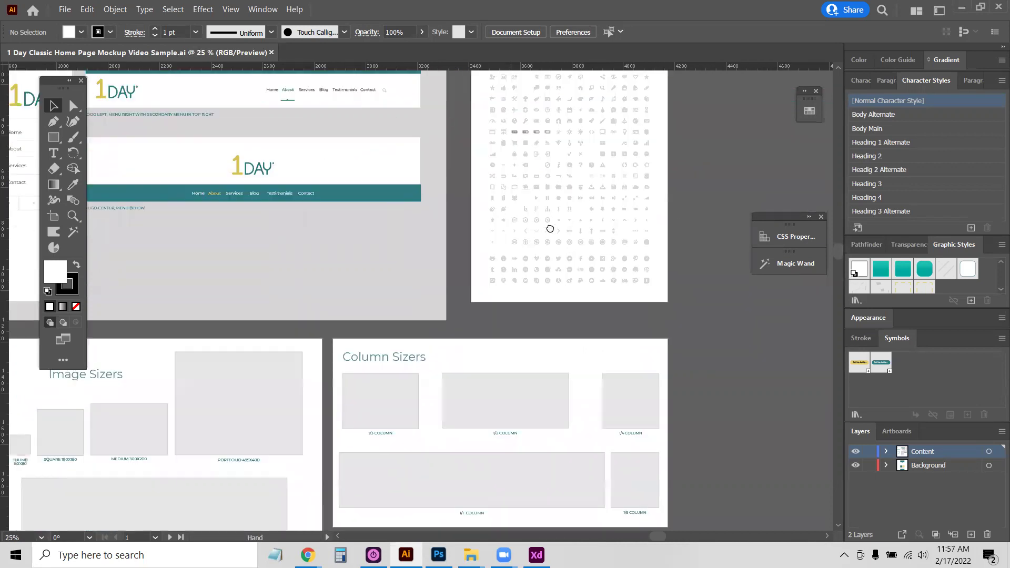
pyautogui.scroll(-1, 447, 306)
pyautogui.hscroll(-3, 447, 307)
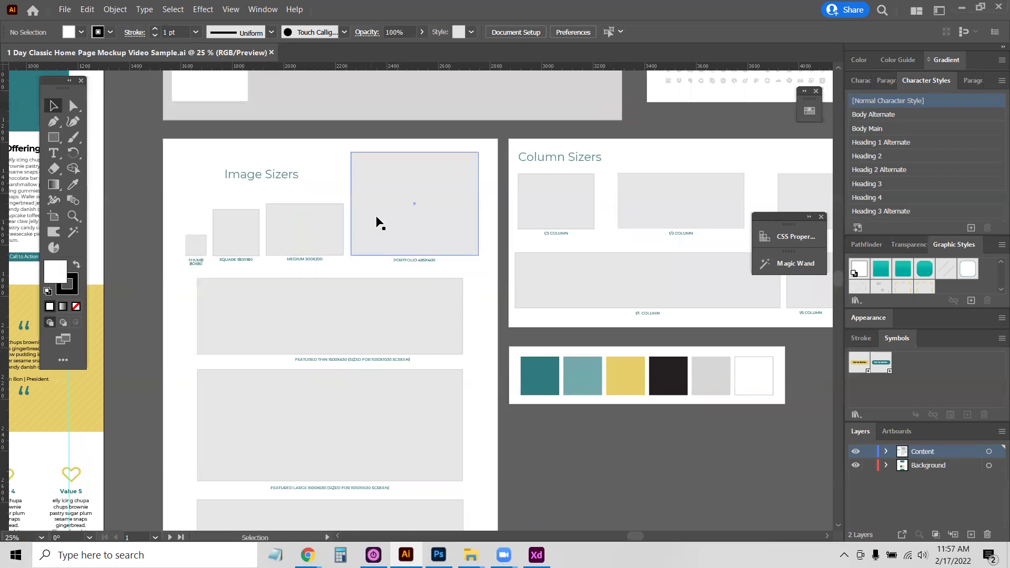
pyautogui.scroll(2, 334, 257)
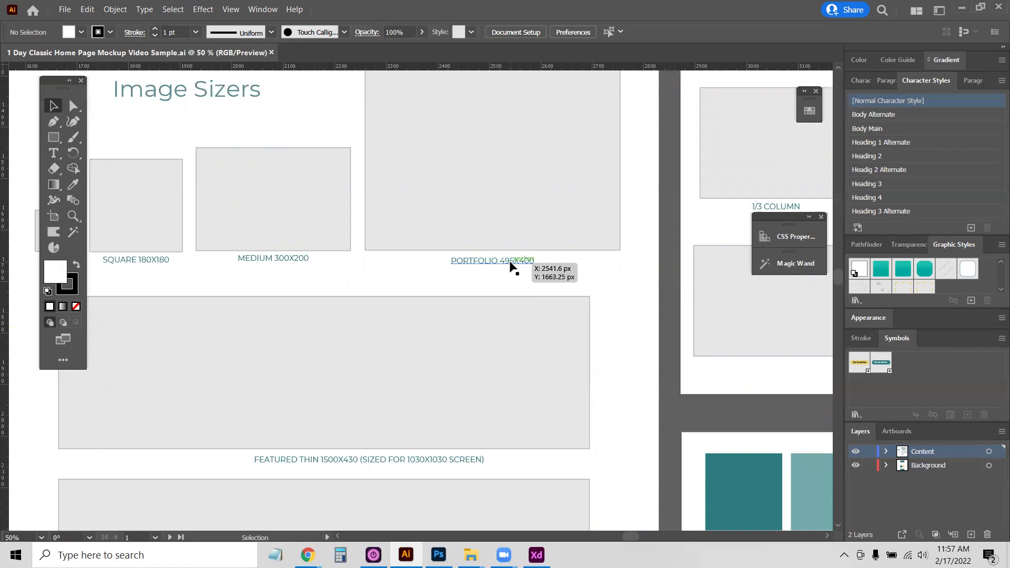
pyautogui.scroll(-1, 512, 265)
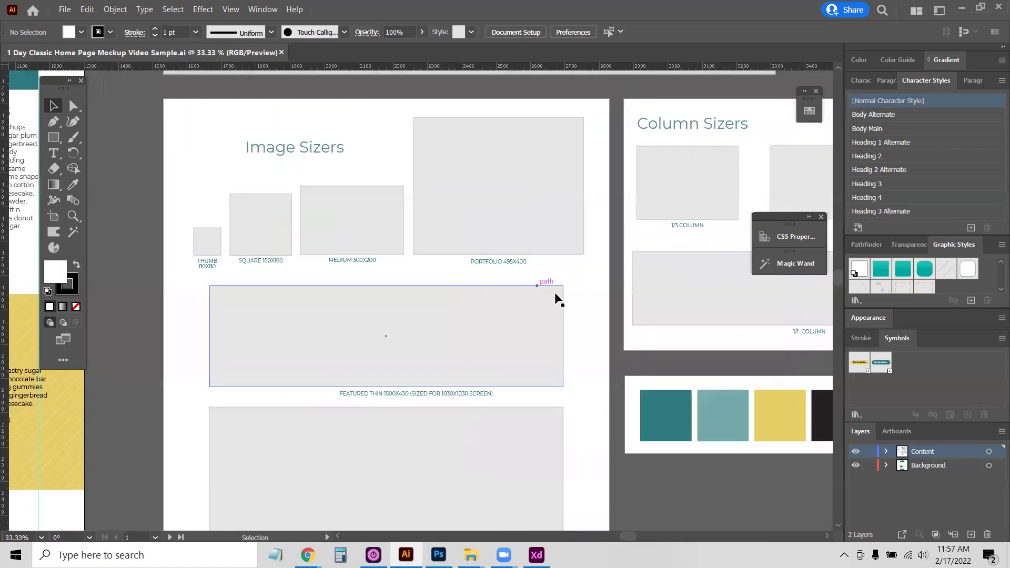
pyautogui.moveTo(595, 308); pyautogui.dragTo(451, 271)
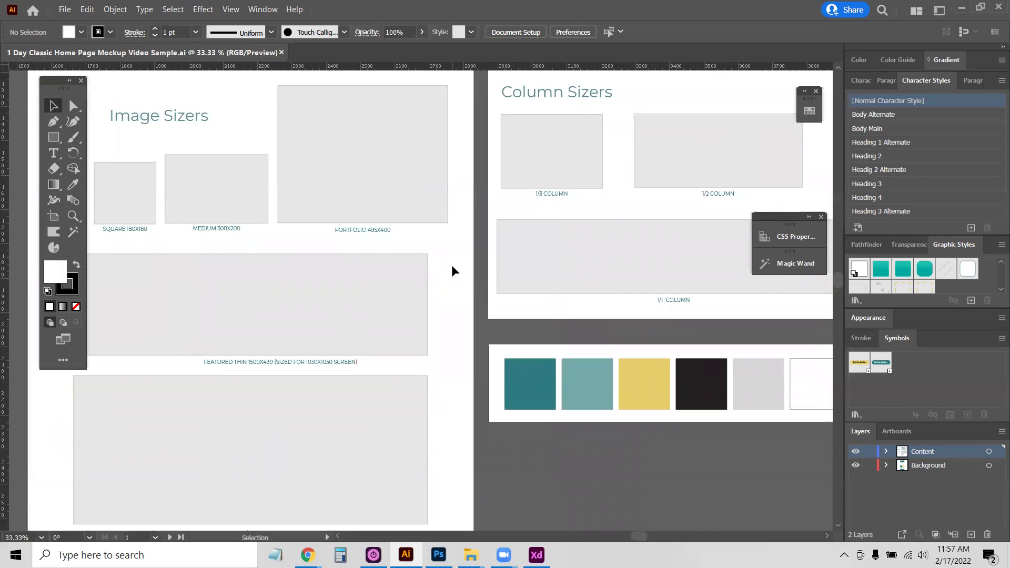
pyautogui.scroll(-1, 451, 264)
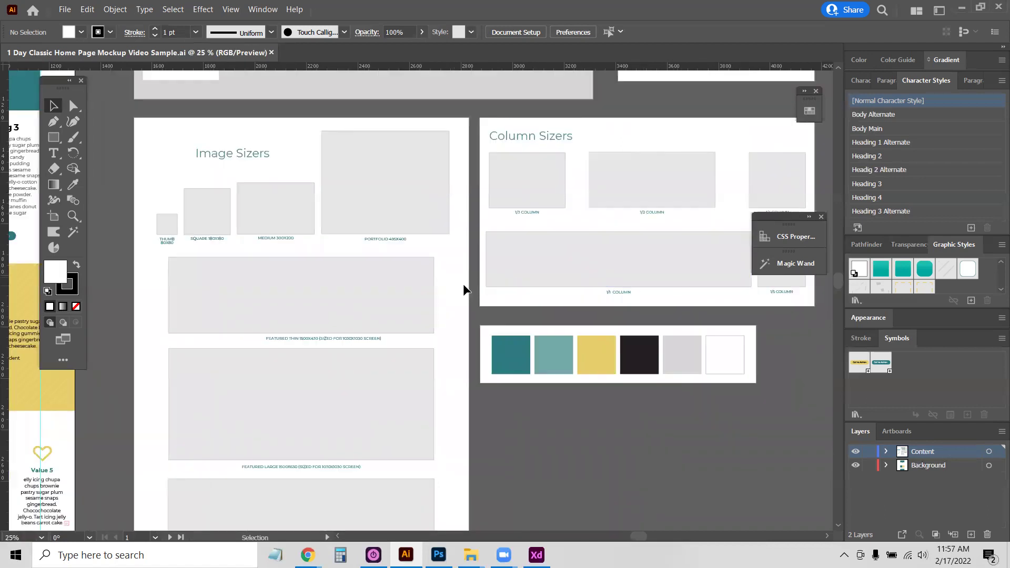
pyautogui.scroll(-1, 462, 288)
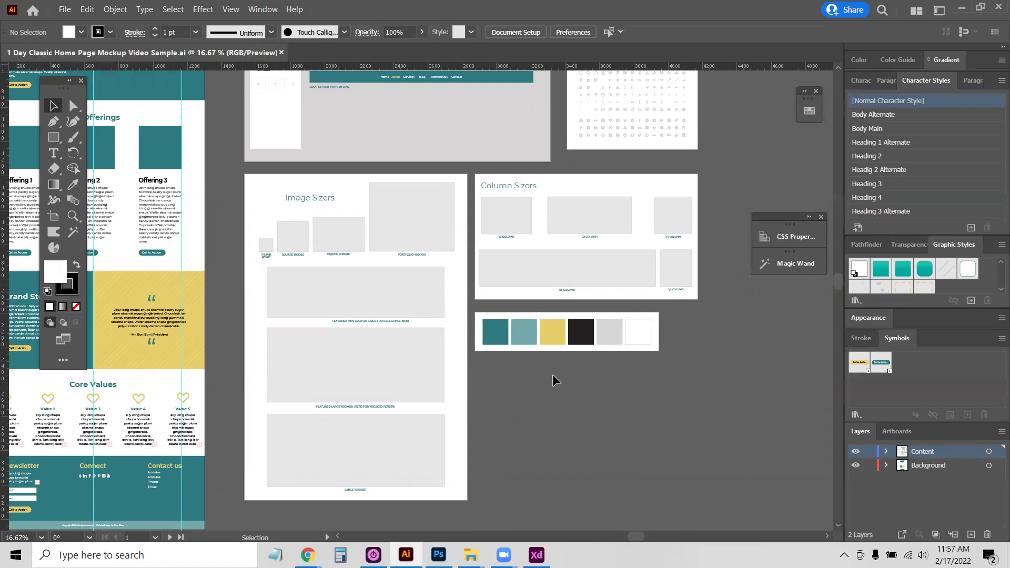
pyautogui.hscroll(-5, 326, 251)
pyautogui.scroll(5, 248, 247)
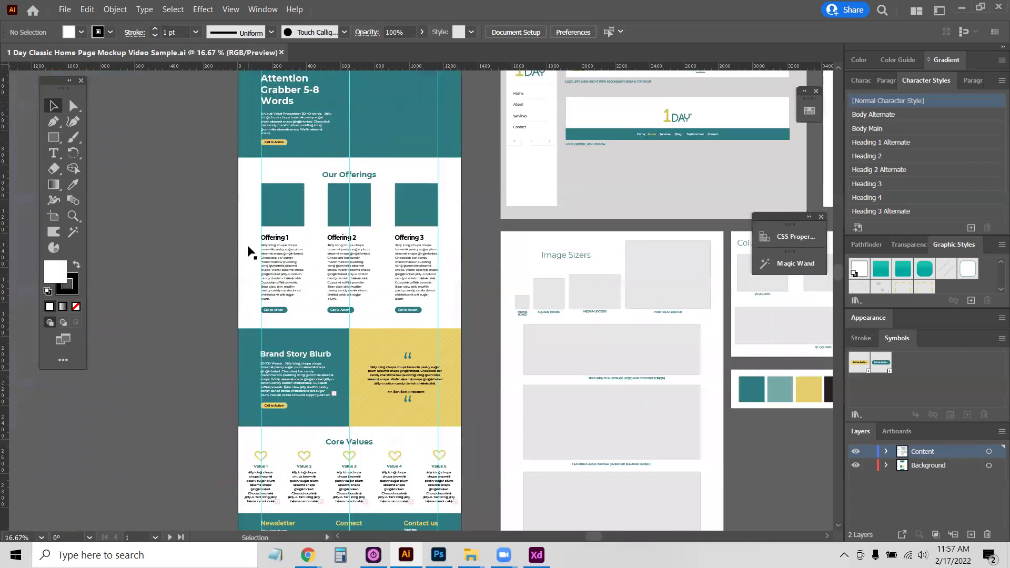
pyautogui.scroll(2, 248, 247)
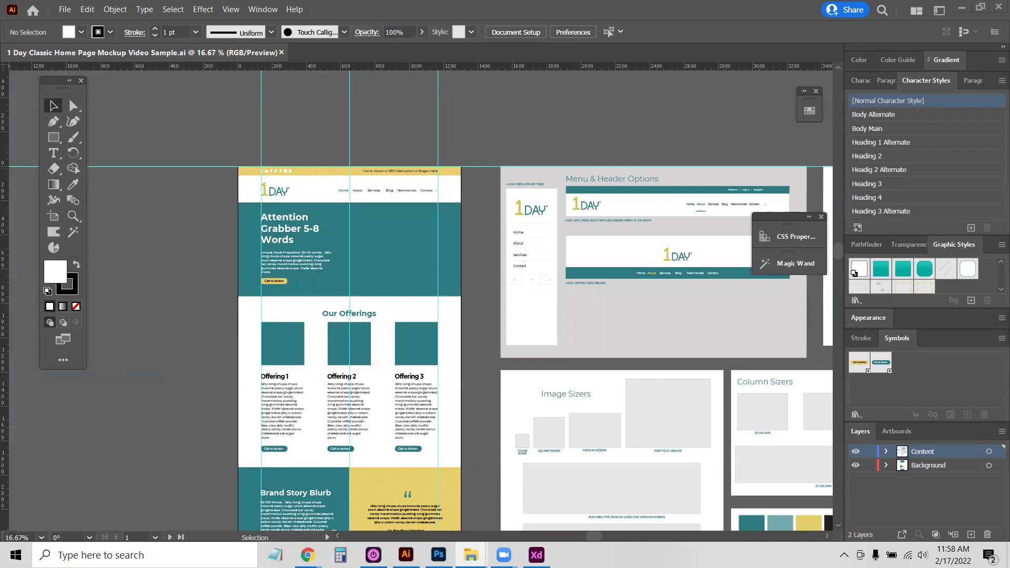
# Place CEHRT.png, Cedaron logo.eps and Cedaron U logo.png on the canvas and show the Swatches panel.
pyautogui.moveTo(265, 337); pyautogui.dragTo(187, 232)
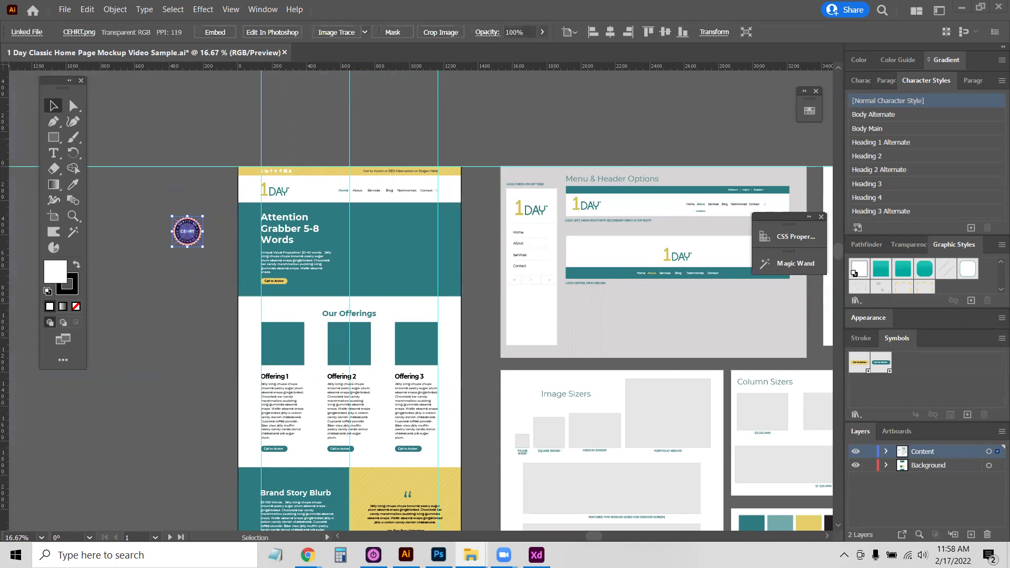
pyautogui.moveTo(1, 180); pyautogui.dragTo(158, 193)
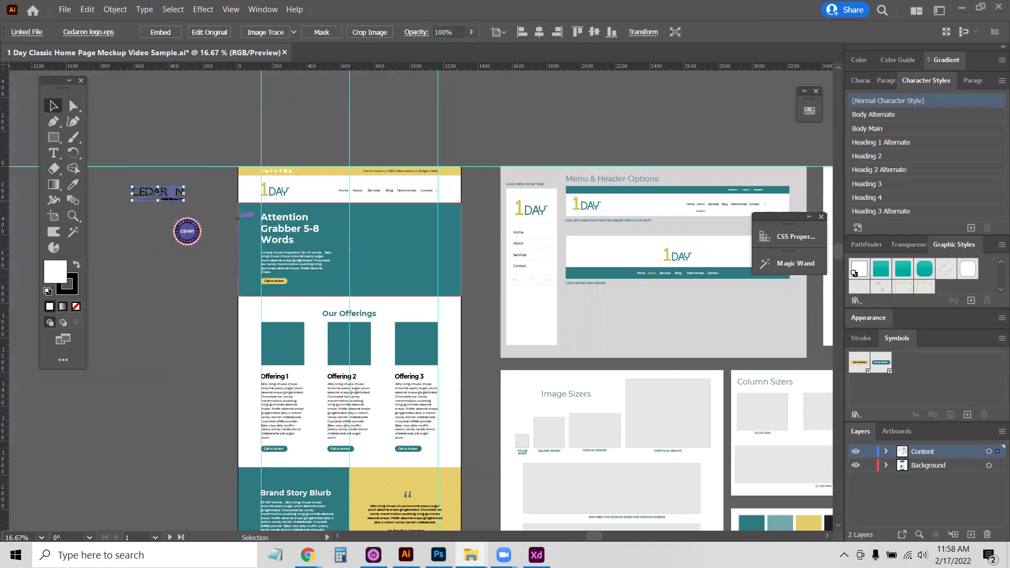
pyautogui.moveTo(1, 321); pyautogui.dragTo(173, 301)
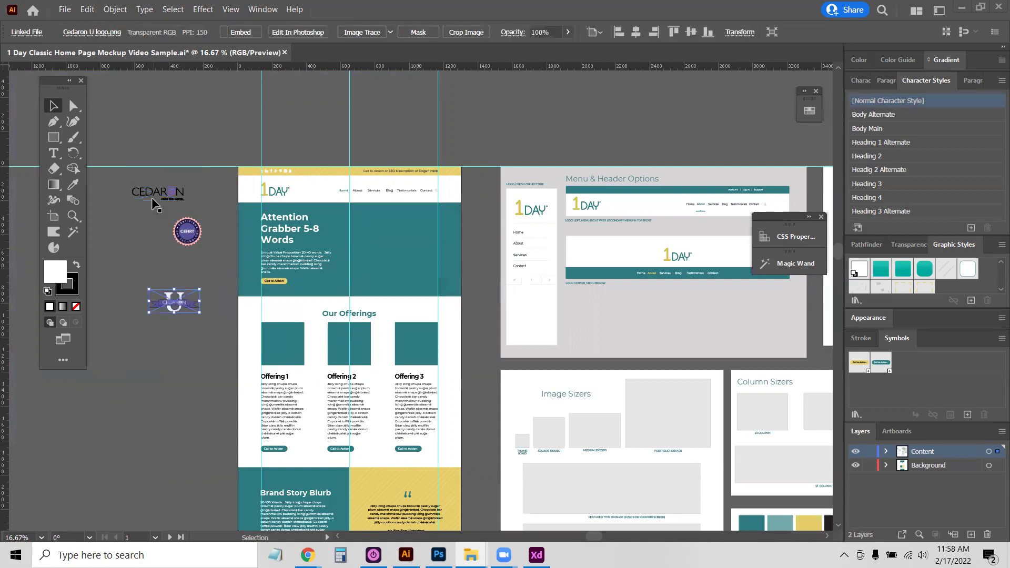
pyautogui.scroll(5, 151, 197)
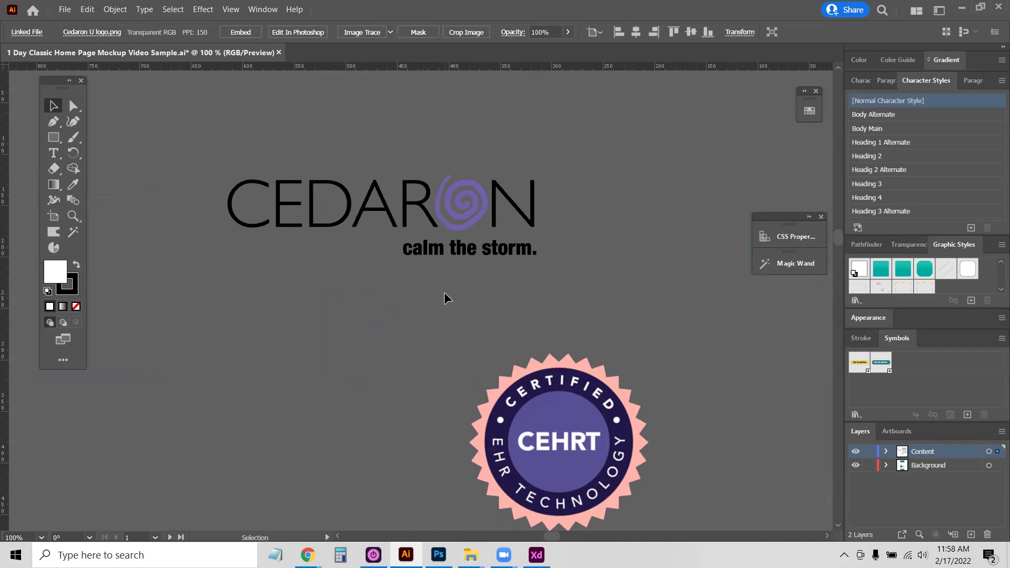
pyautogui.scroll(1, 444, 290)
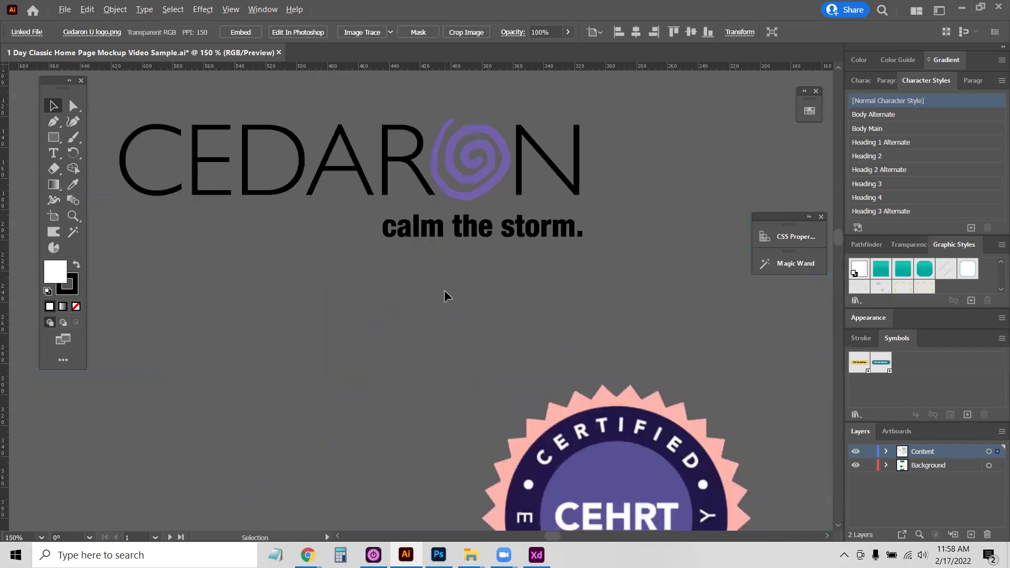
pyautogui.scroll(-1, 462, 267)
pyautogui.hscroll(3, 522, 268)
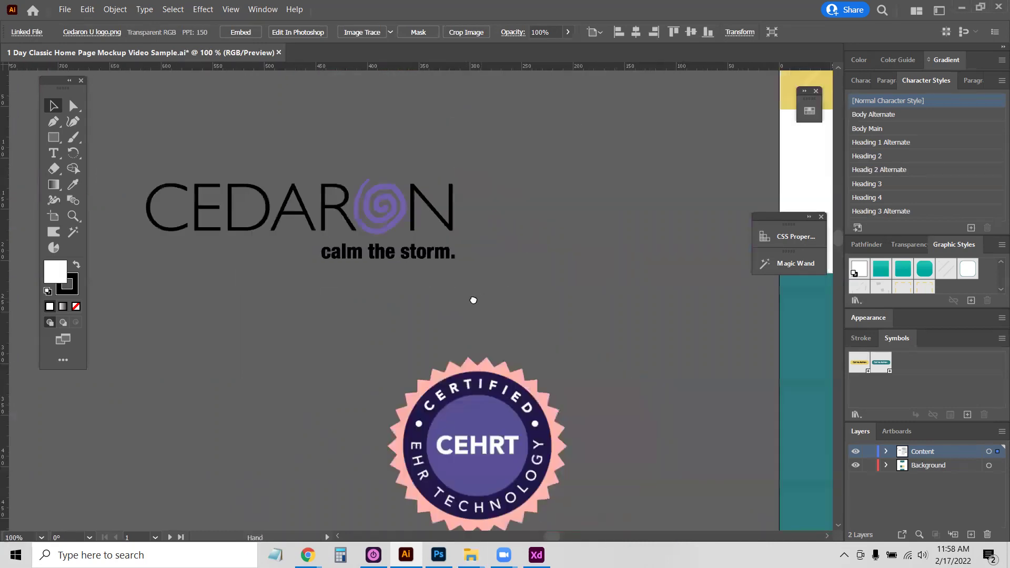
pyautogui.click(808, 110)
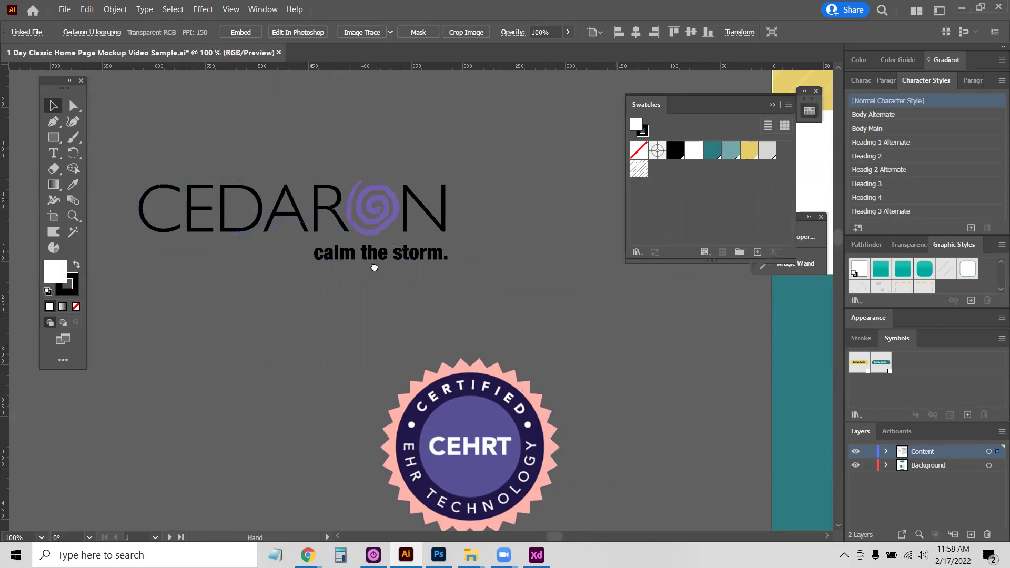
# Eyedrop the badge's purple and pink and save each as a new swatch.
pyautogui.hscroll(3, 315, 284)
pyautogui.scroll(-1, 316, 284)
pyautogui.click(72, 186)
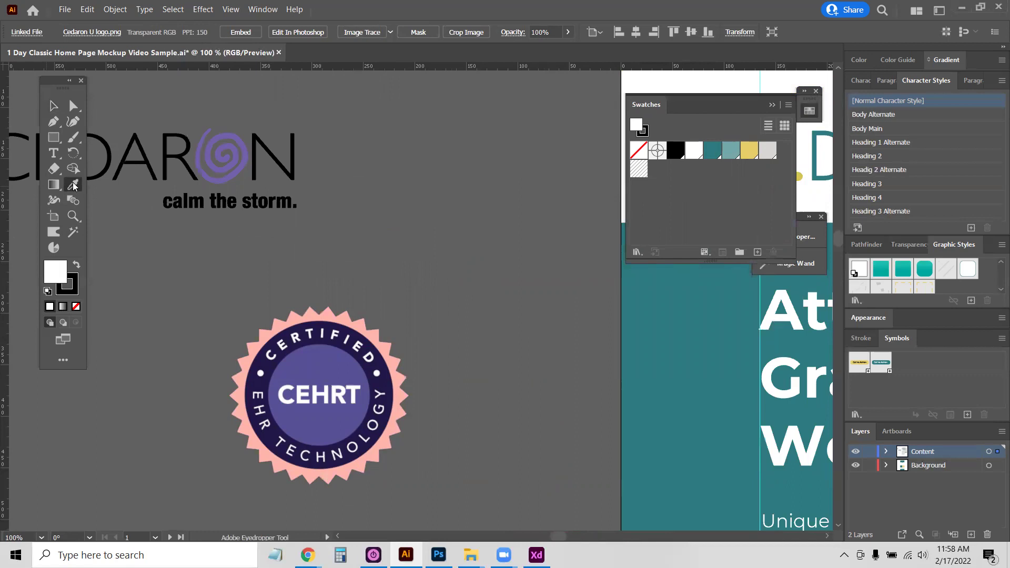
pyautogui.click(298, 372)
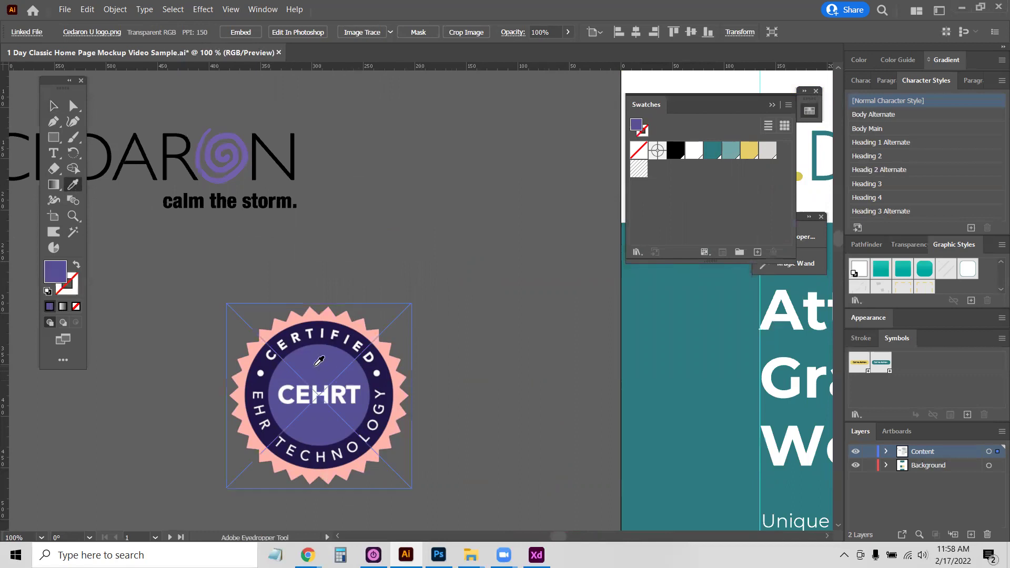
pyautogui.click(757, 251)
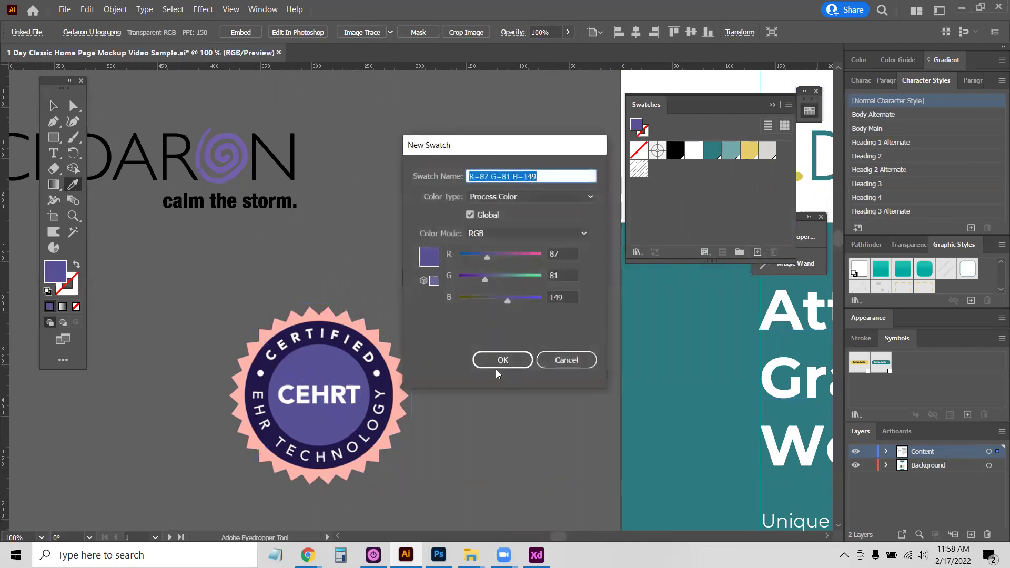
pyautogui.press('Return')
pyautogui.click(352, 312)
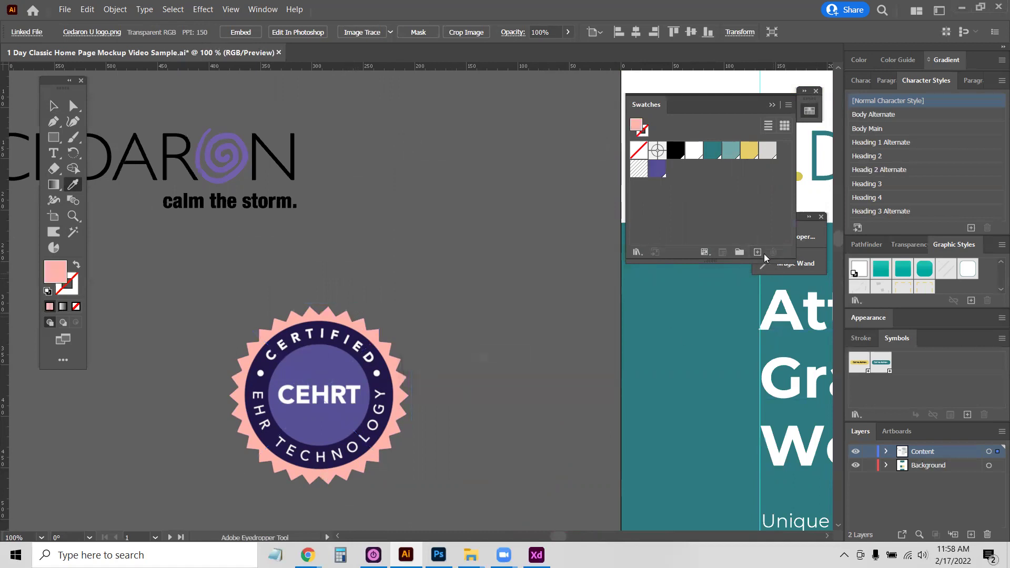
pyautogui.click(757, 252)
pyautogui.click(484, 362)
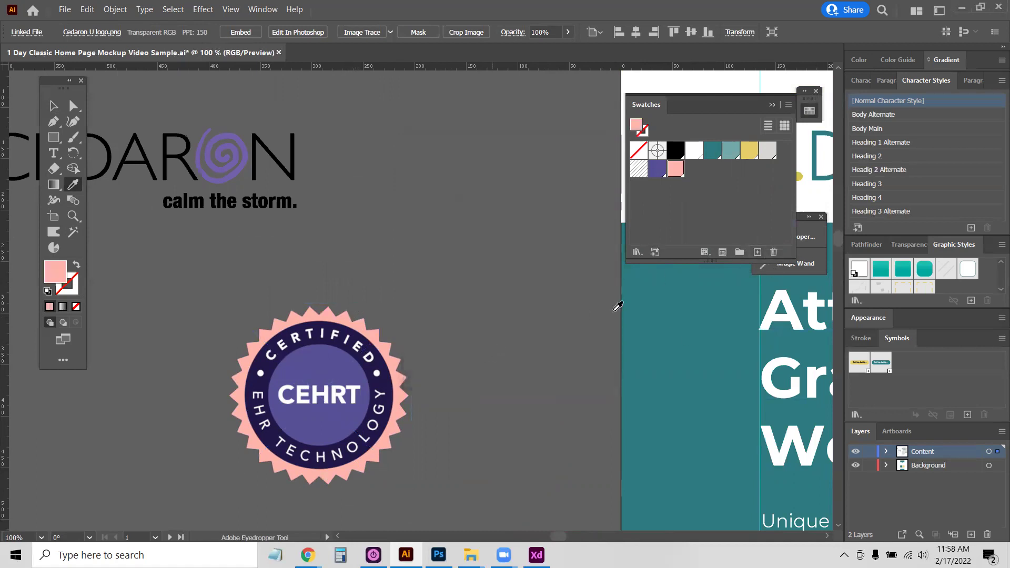
# Save the badge's dark navy (R=32 G=23 B=71) and the logo U's off-white (R=237 G=244 B=246) as swatches.
pyautogui.click(348, 328)
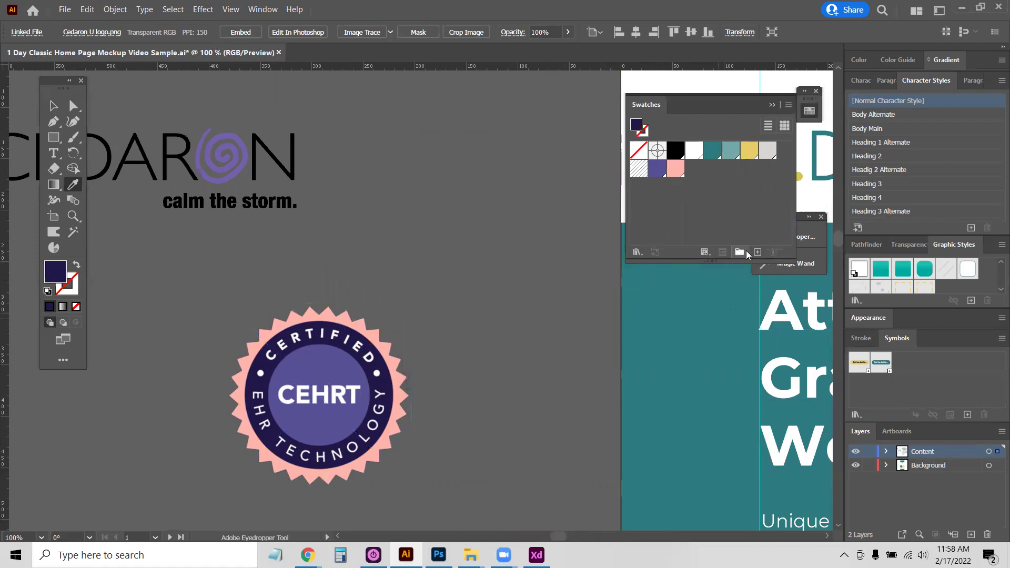
pyautogui.click(757, 252)
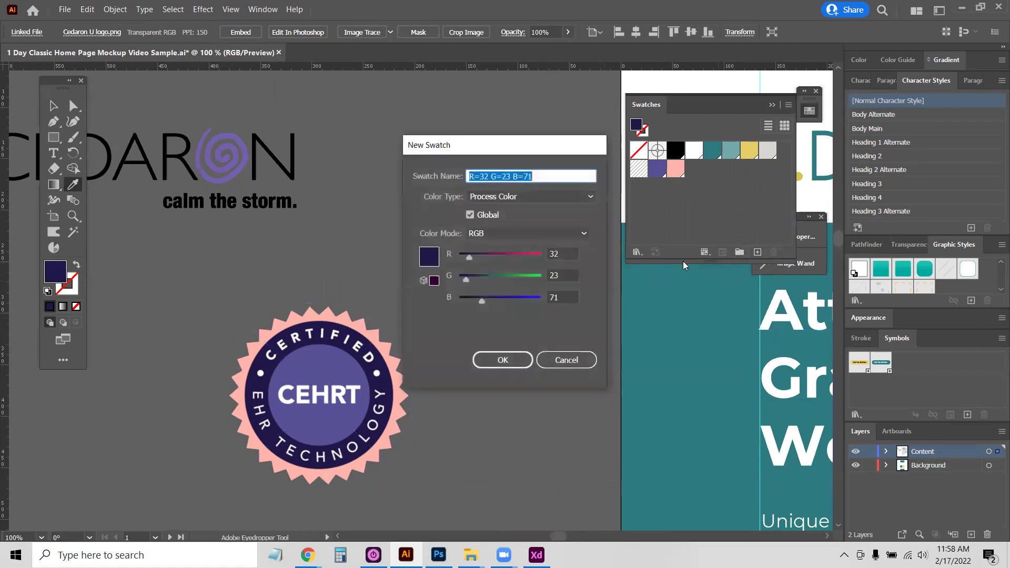
pyautogui.click(484, 356)
pyautogui.scroll(-5, 366, 356)
pyautogui.scroll(3, 366, 355)
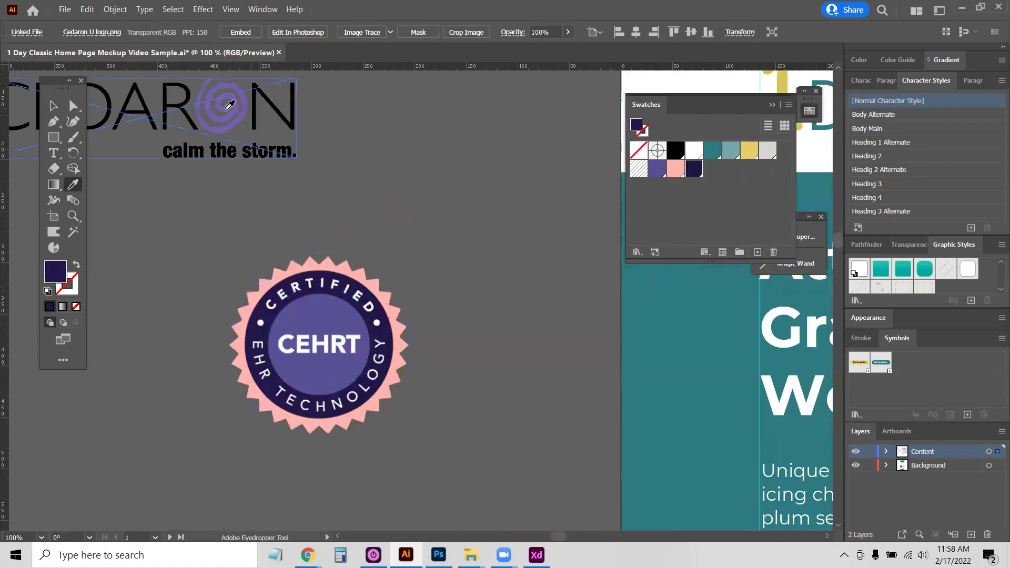
pyautogui.scroll(-5, 412, 266)
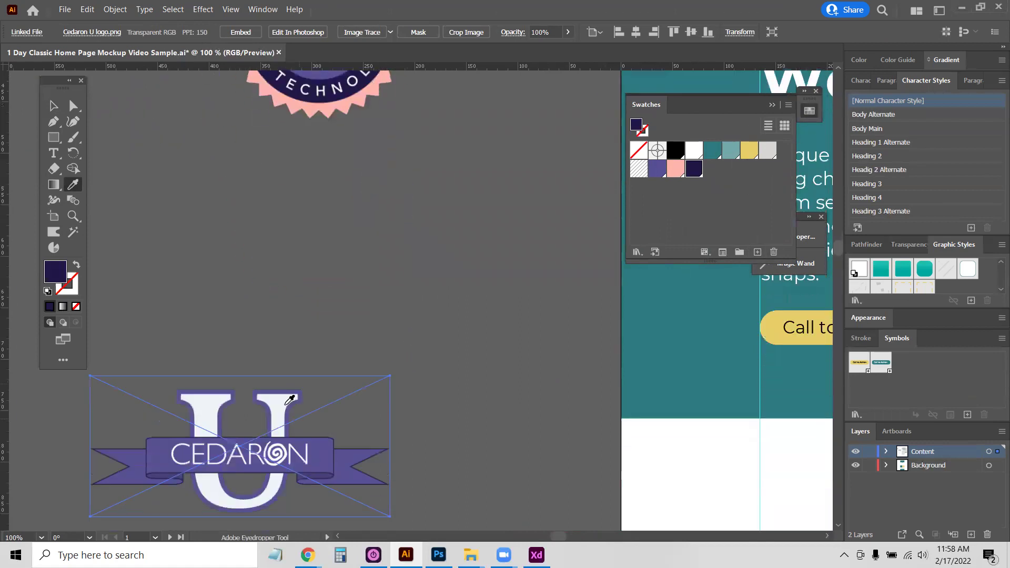
pyautogui.scroll(-1, 347, 370)
pyautogui.click(285, 403)
pyautogui.click(757, 252)
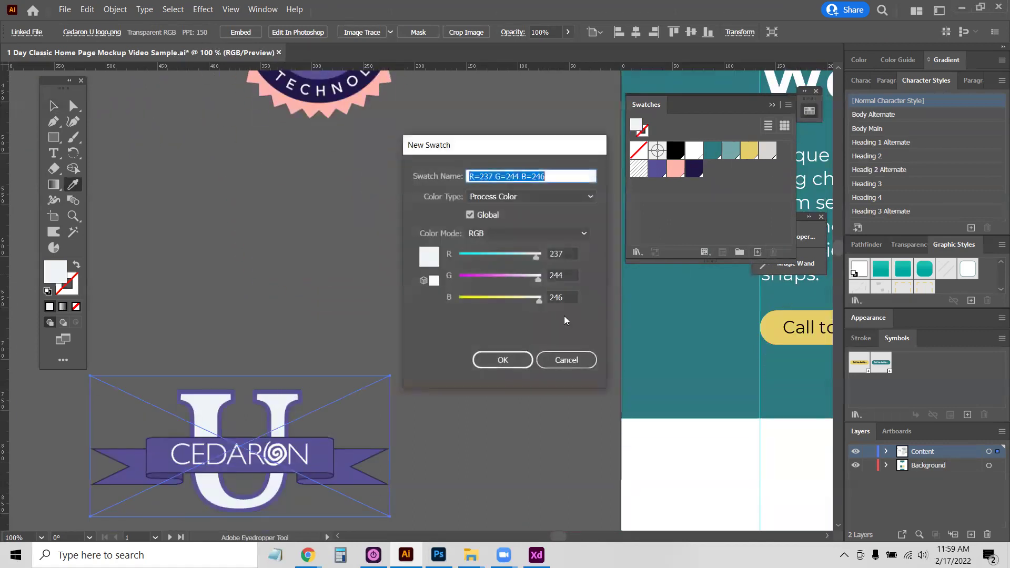
pyautogui.click(485, 357)
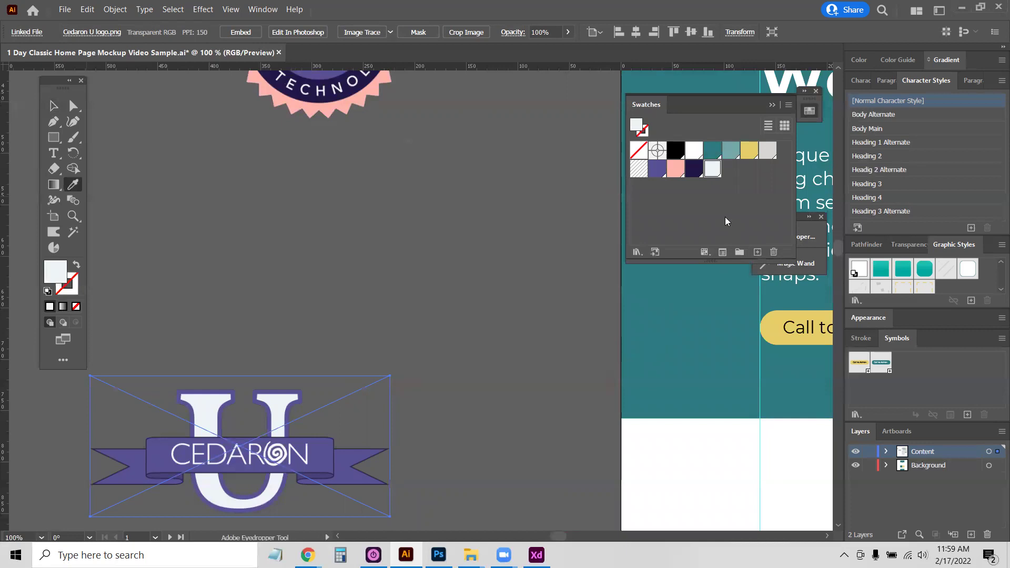
pyautogui.scroll(-1, 288, 296)
# Delete the Cedaron U logo image from the canvas.
pyautogui.press('v')
pyautogui.scroll(3, 185, 144)
pyautogui.hscroll(-3, 310, 210)
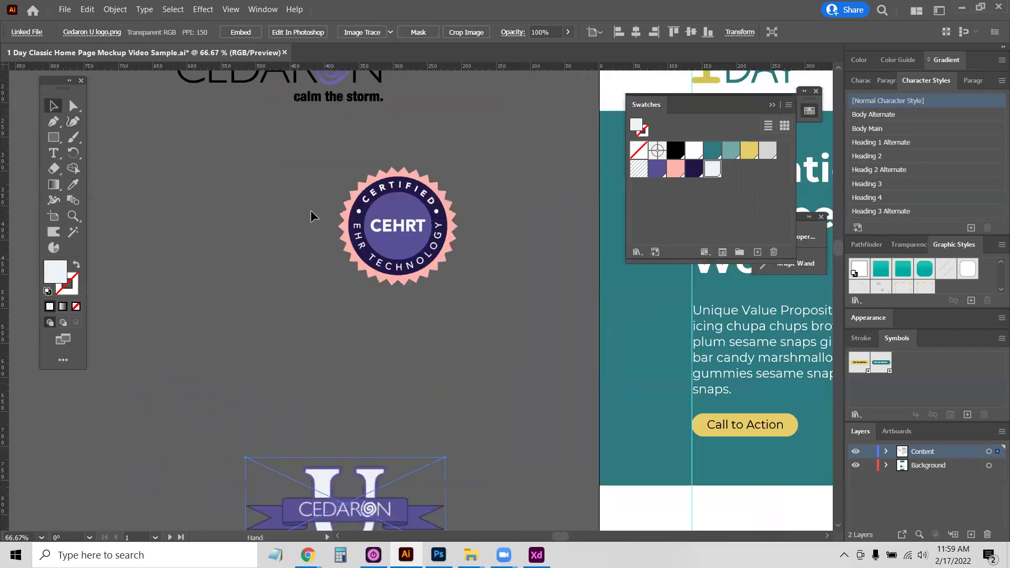
pyautogui.moveTo(441, 108); pyautogui.dragTo(373, 314)
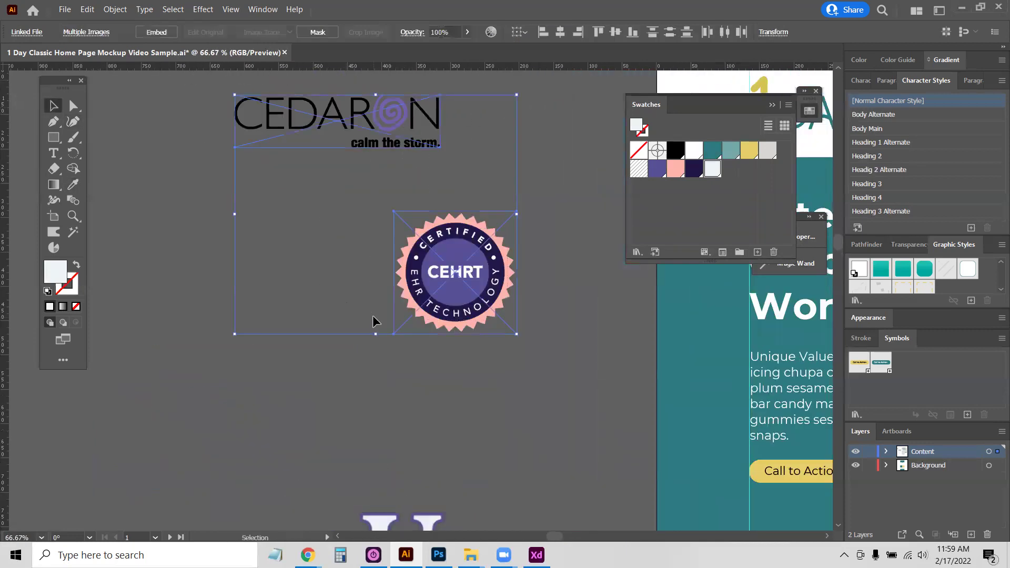
pyautogui.click(372, 315)
pyautogui.scroll(-3, 358, 368)
pyautogui.click(346, 384)
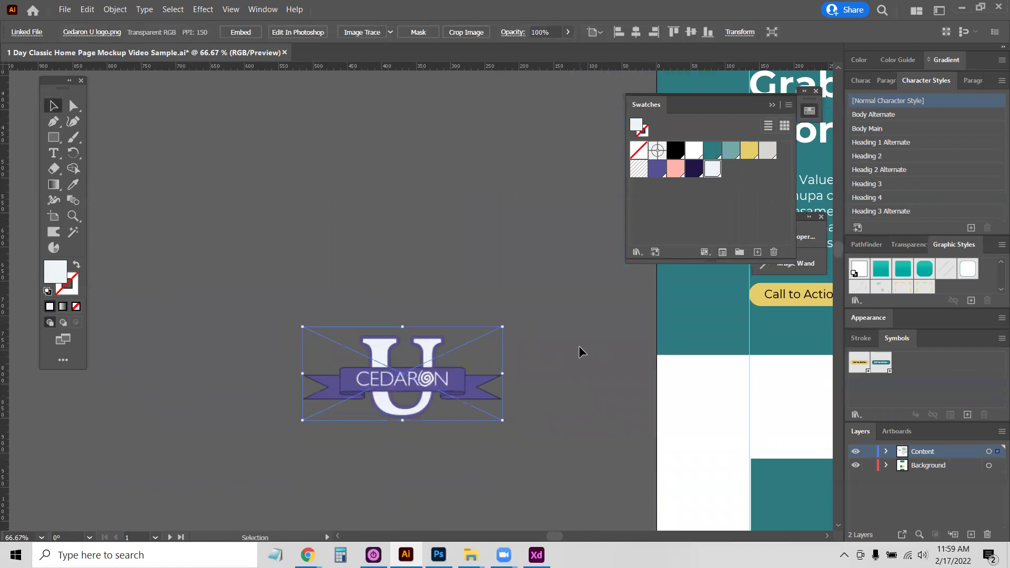
pyautogui.press('Delete')
# Delete the teal, yellow, grey and pattern swatches, then move navy right after white.
pyautogui.press('space')
pyautogui.scroll(-2, 259, 320)
pyautogui.hscroll(3, 259, 320)
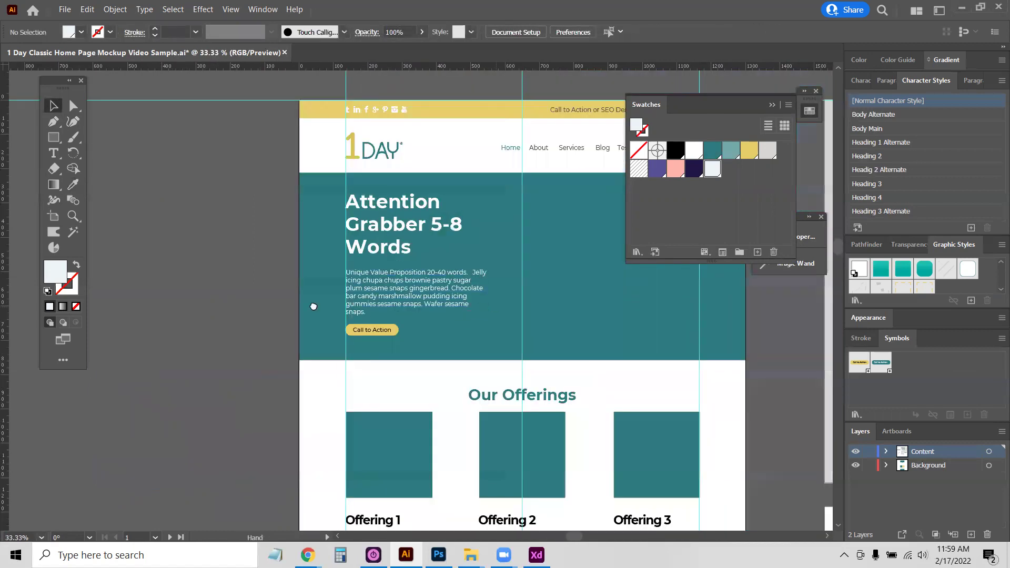
pyautogui.hscroll(3, 314, 306)
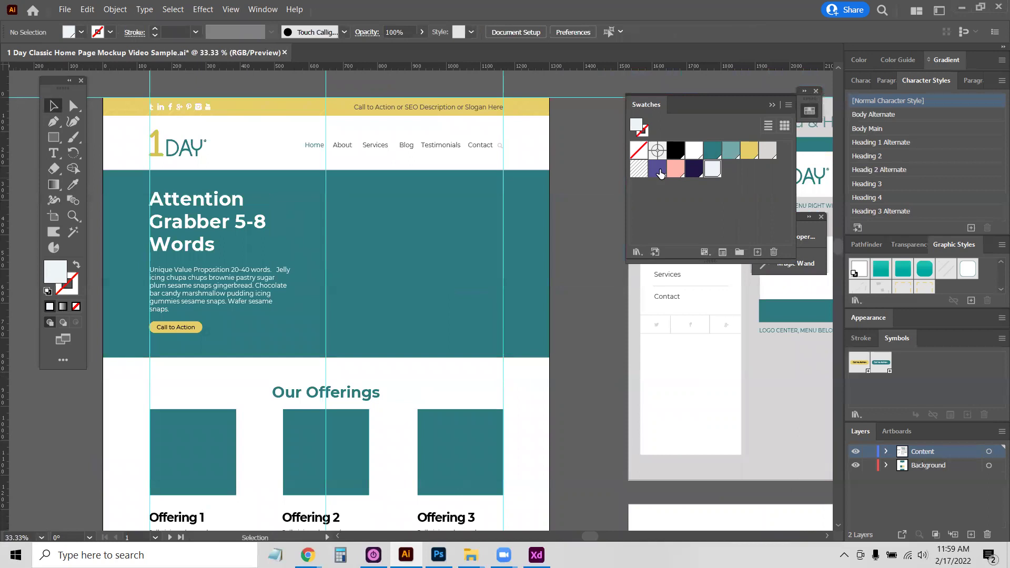
pyautogui.click(712, 151)
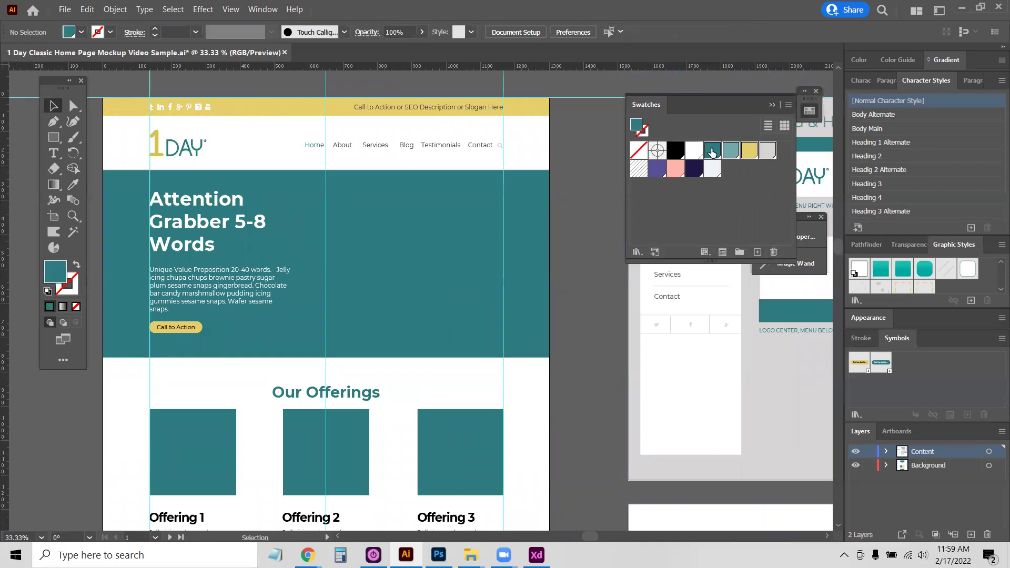
pyautogui.click(773, 253)
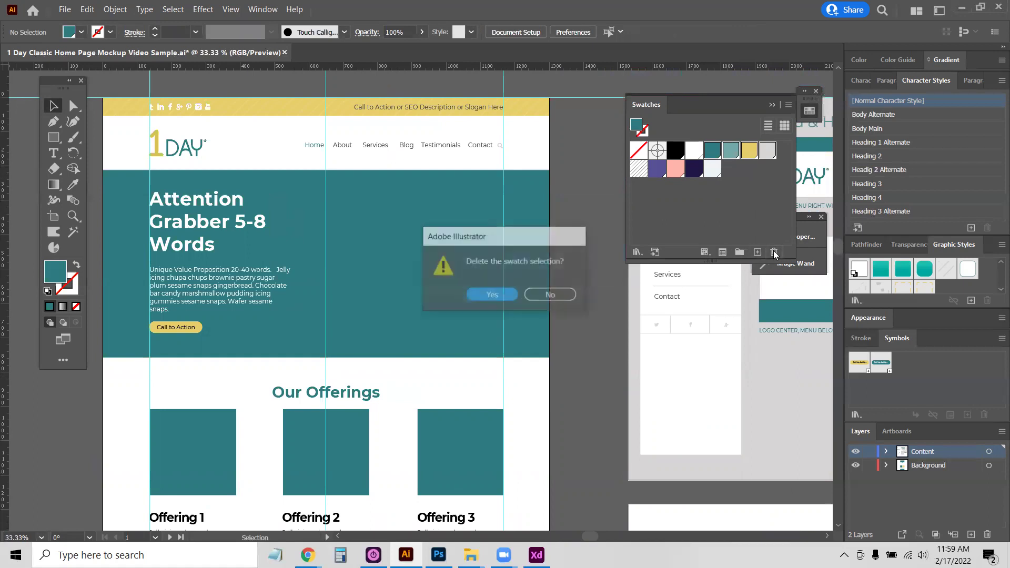
pyautogui.click(486, 294)
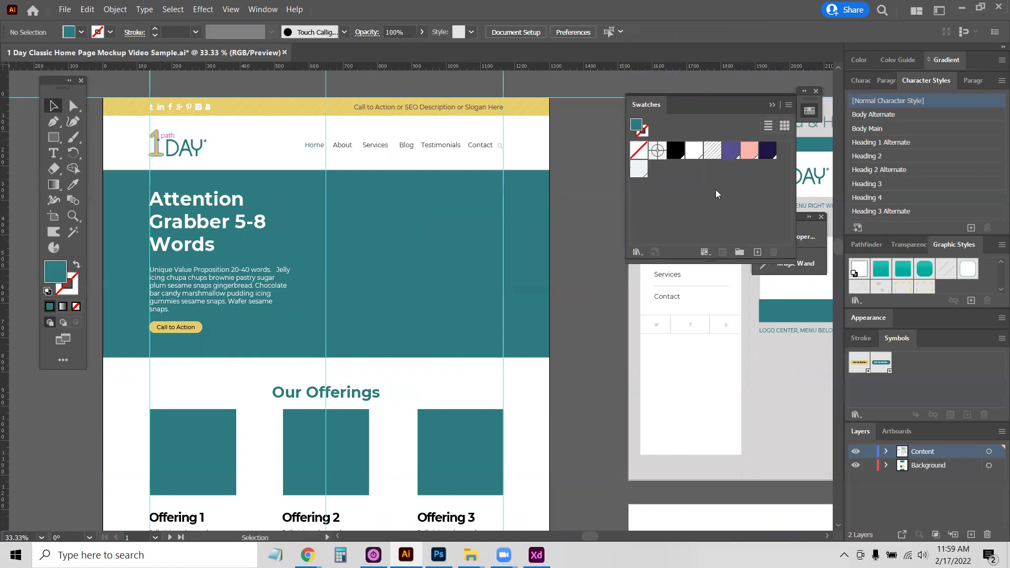
pyautogui.click(712, 150)
pyautogui.click(774, 252)
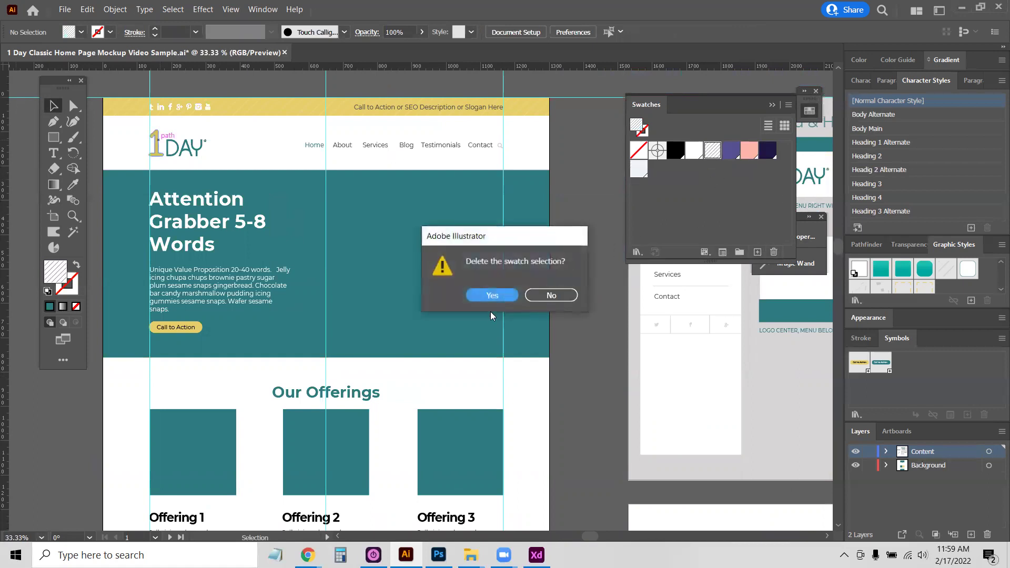
pyautogui.press('Return')
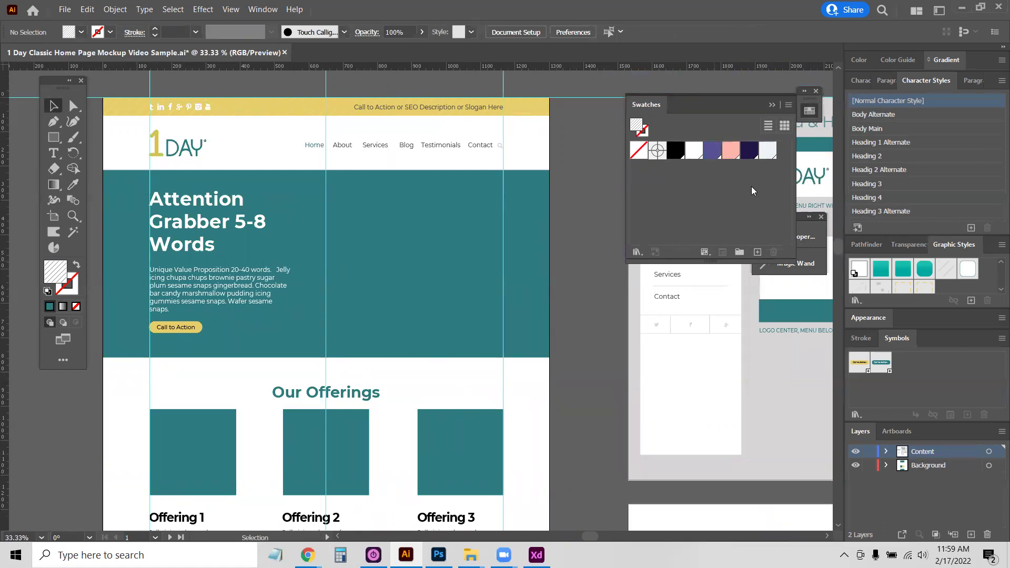
pyautogui.moveTo(743, 153); pyautogui.dragTo(715, 153)
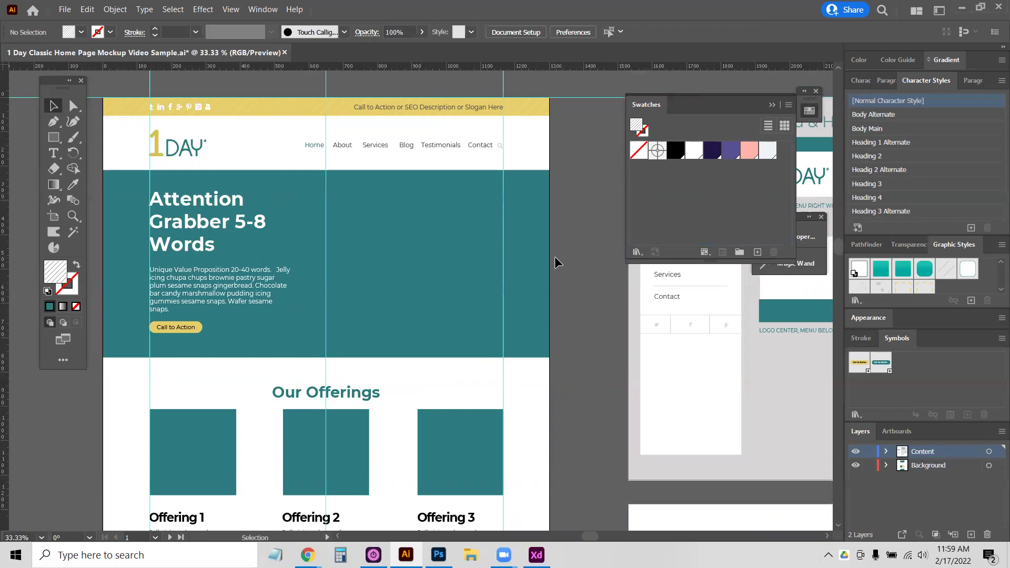
# Save the swatch set as the 'cedaron-swatches' .ase Swatch Exchange library.
pyautogui.scroll(-1, 555, 257)
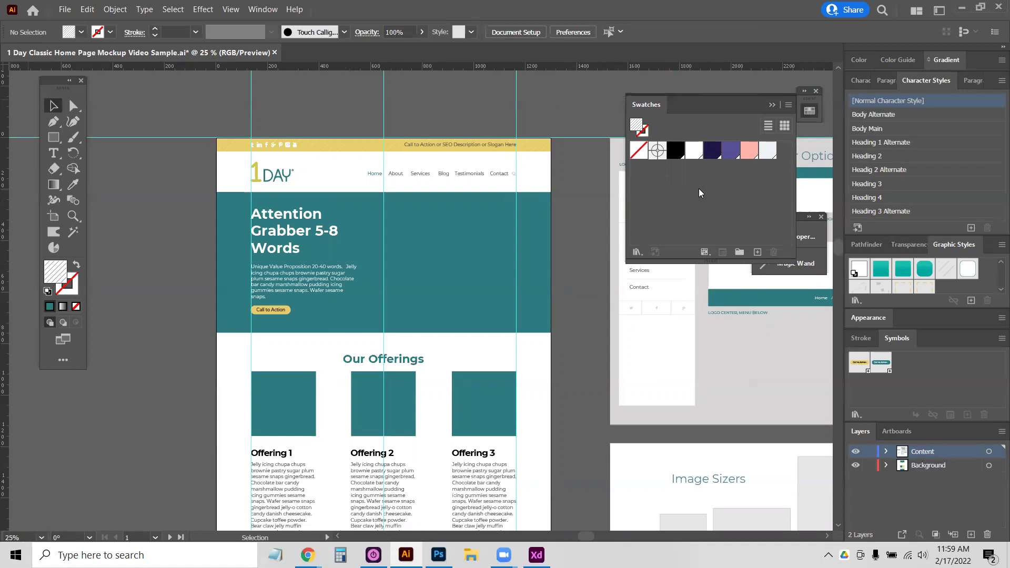
pyautogui.click(788, 104)
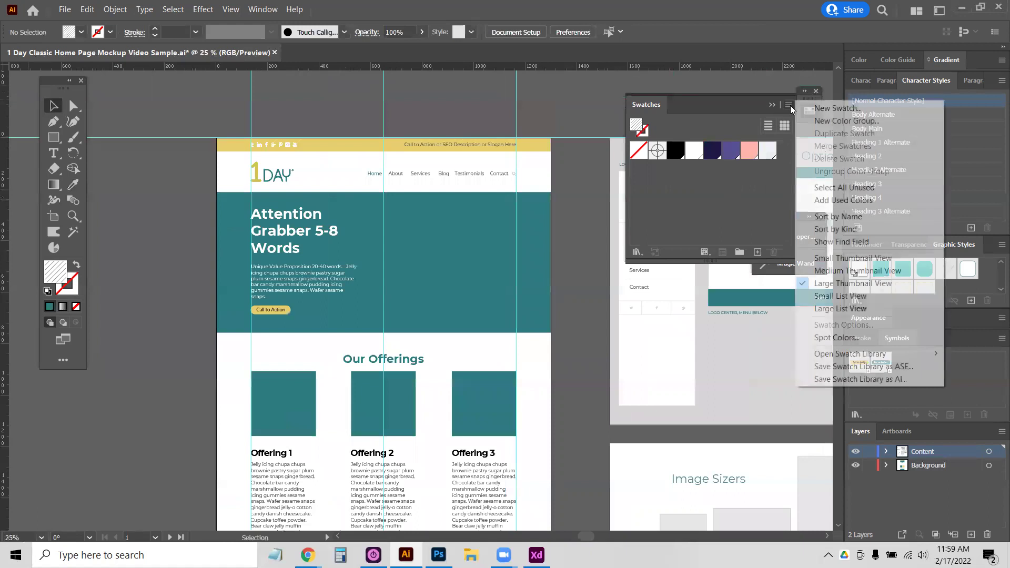
pyautogui.moveTo(829, 357)
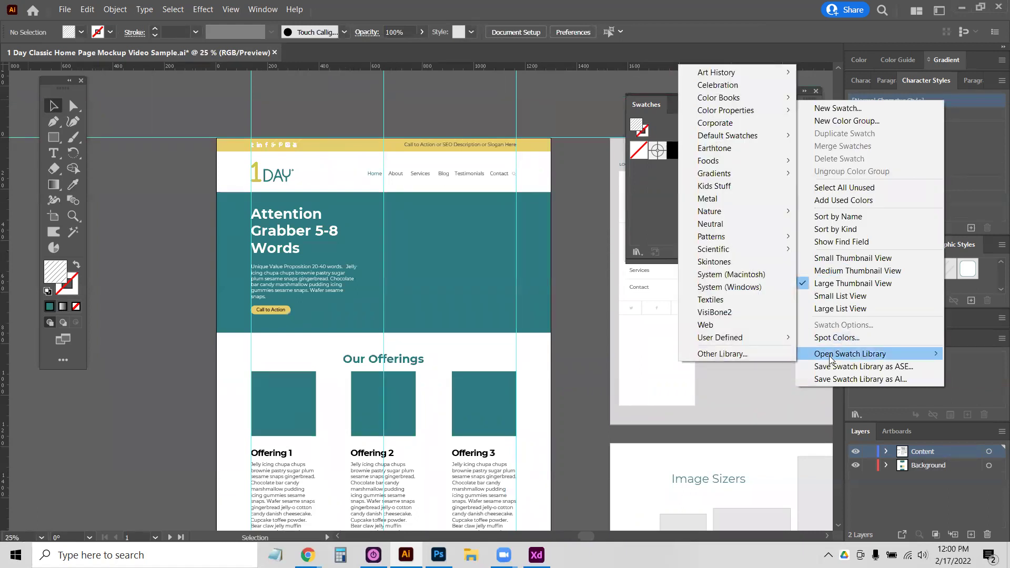
pyautogui.click(860, 370)
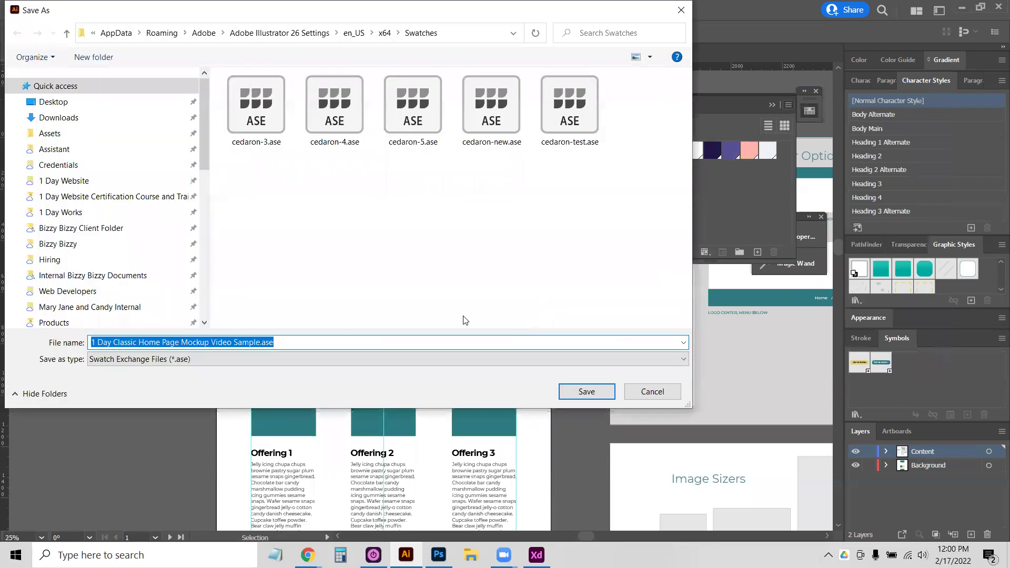
pyautogui.write('cedaron')
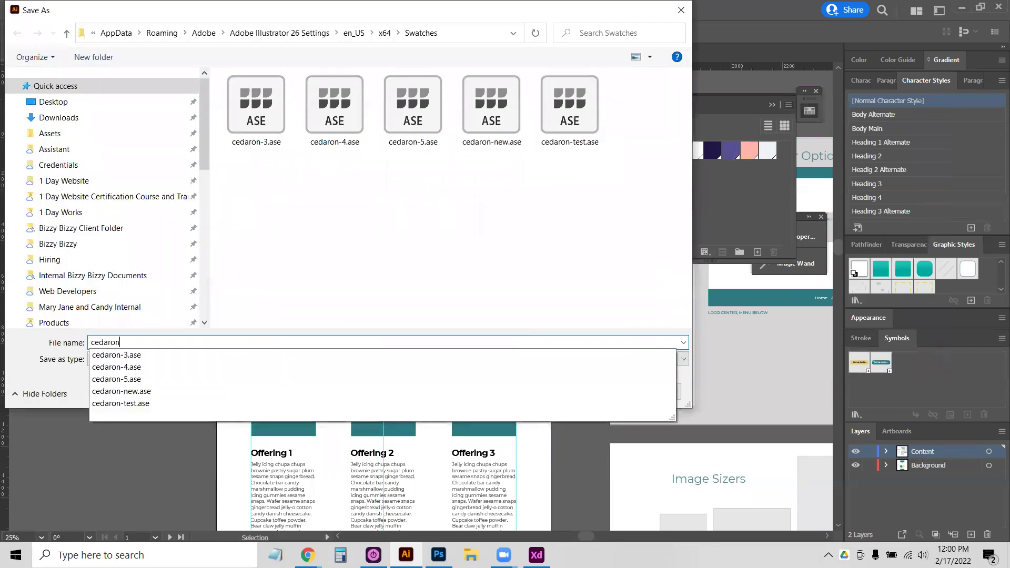
pyautogui.write('-swaatche')
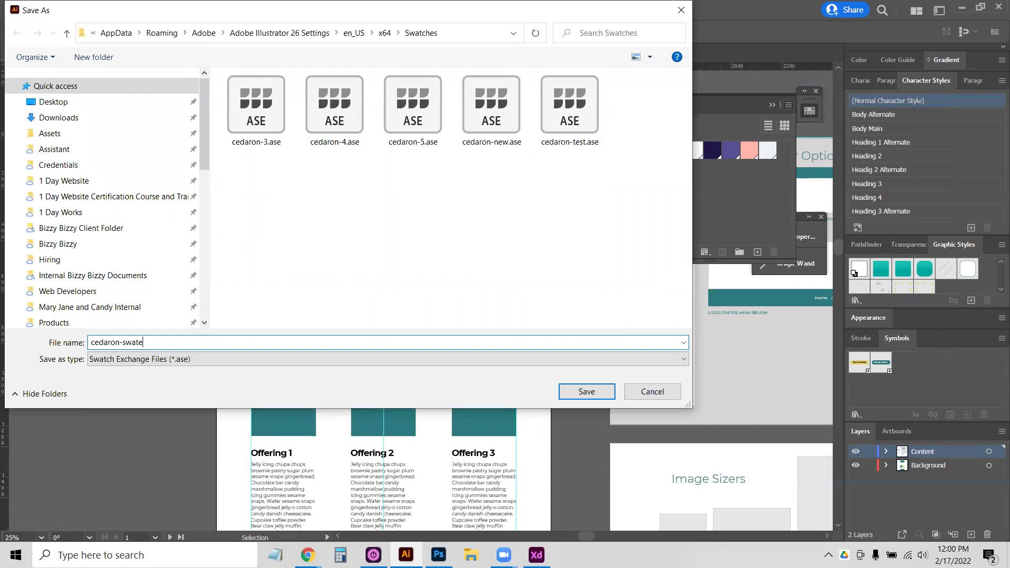
pyautogui.write('ches')
pyautogui.click(588, 395)
pyautogui.click(571, 298)
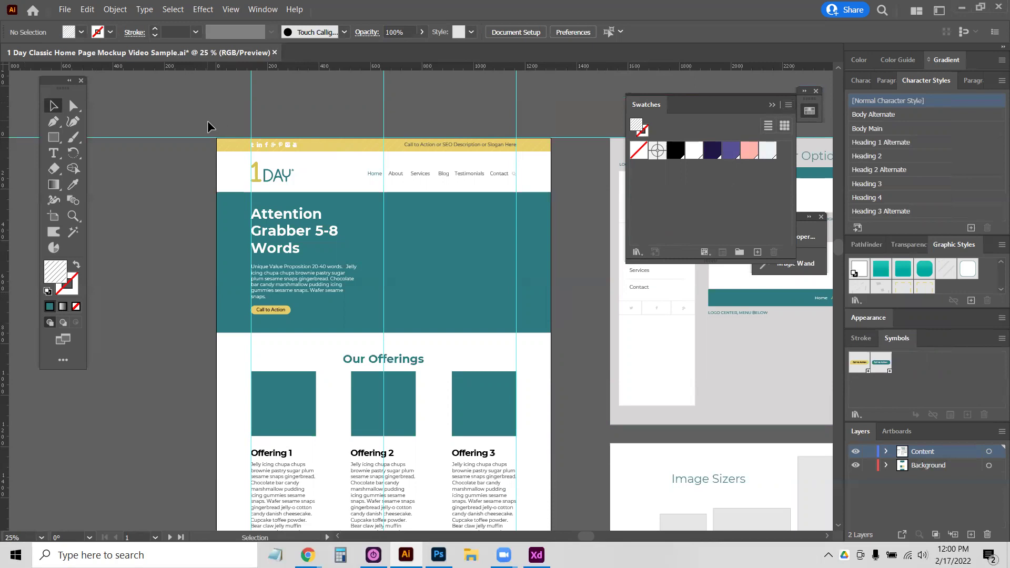
# Select all artwork and choose User Defined > cedaron-swatches in Recolor with Preset's color library.
pyautogui.scroll(-2, 229, 191)
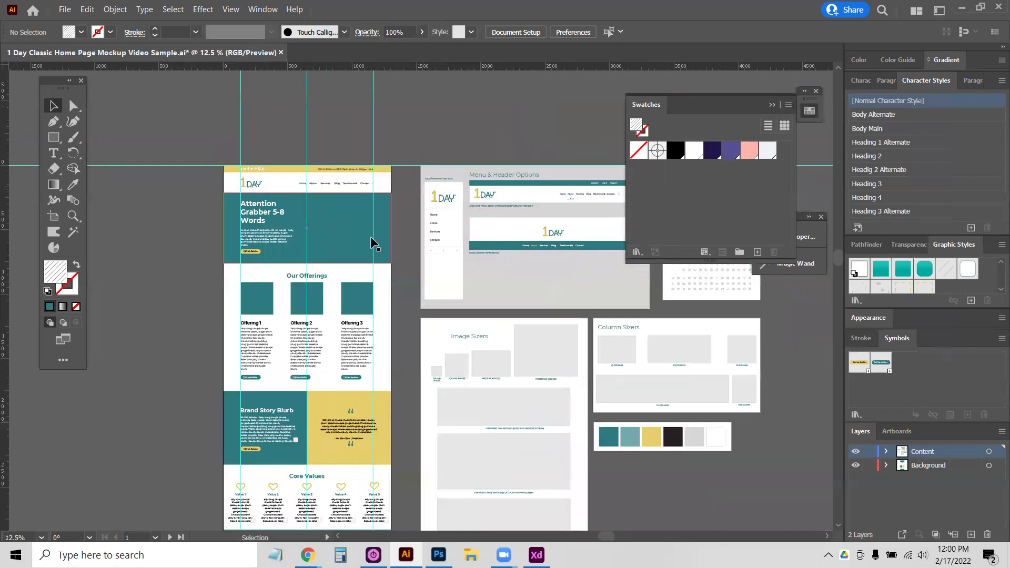
pyautogui.hotkey('ctrl', 'a')
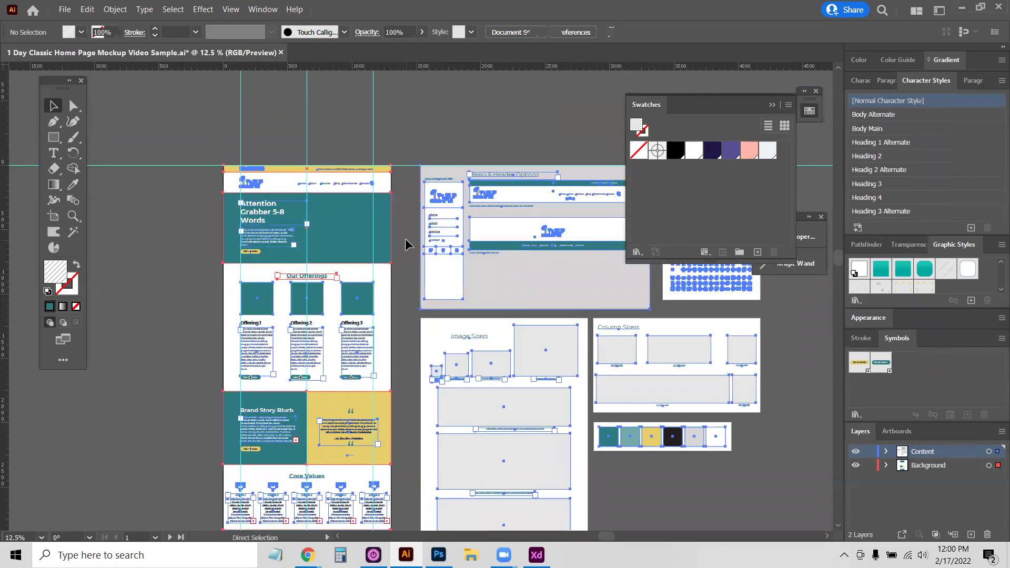
pyautogui.scroll(2, 212, 206)
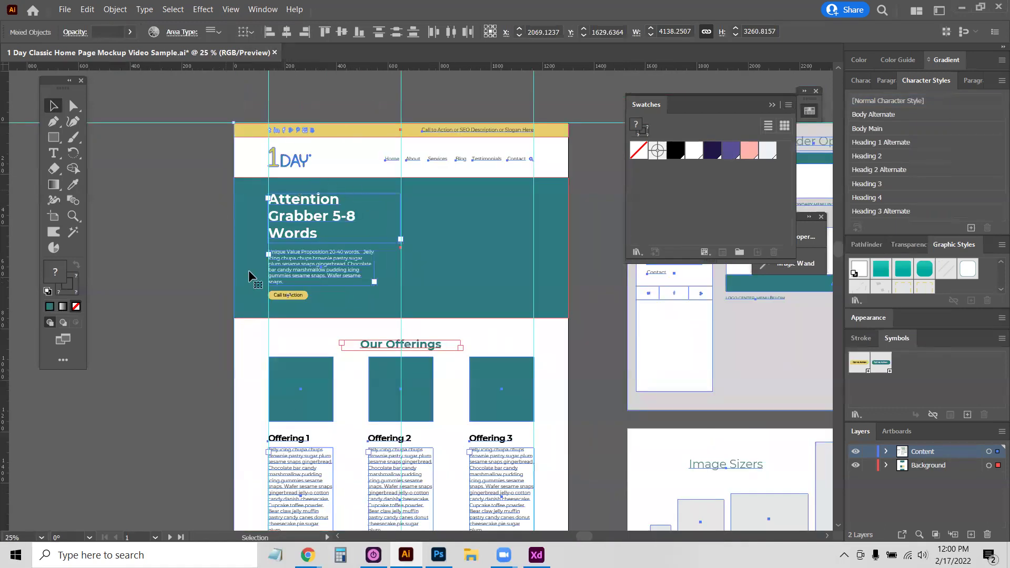
pyautogui.click(87, 9)
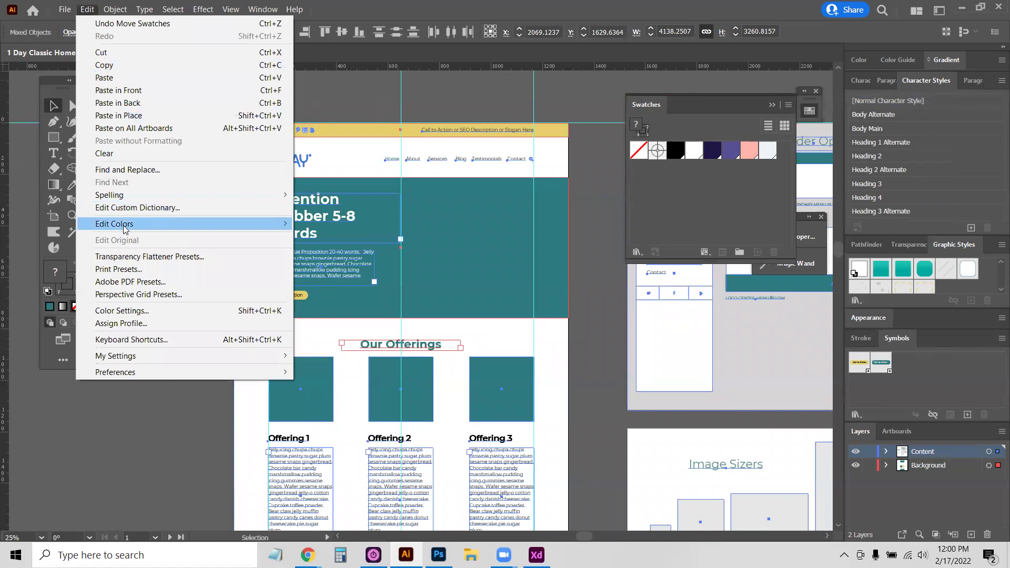
pyautogui.moveTo(123, 225)
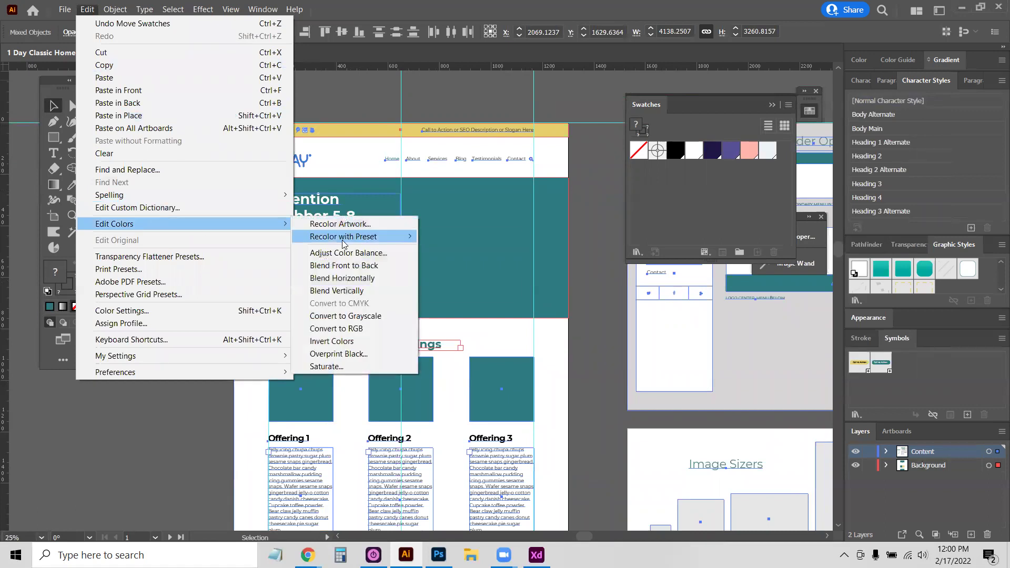
pyautogui.moveTo(342, 241)
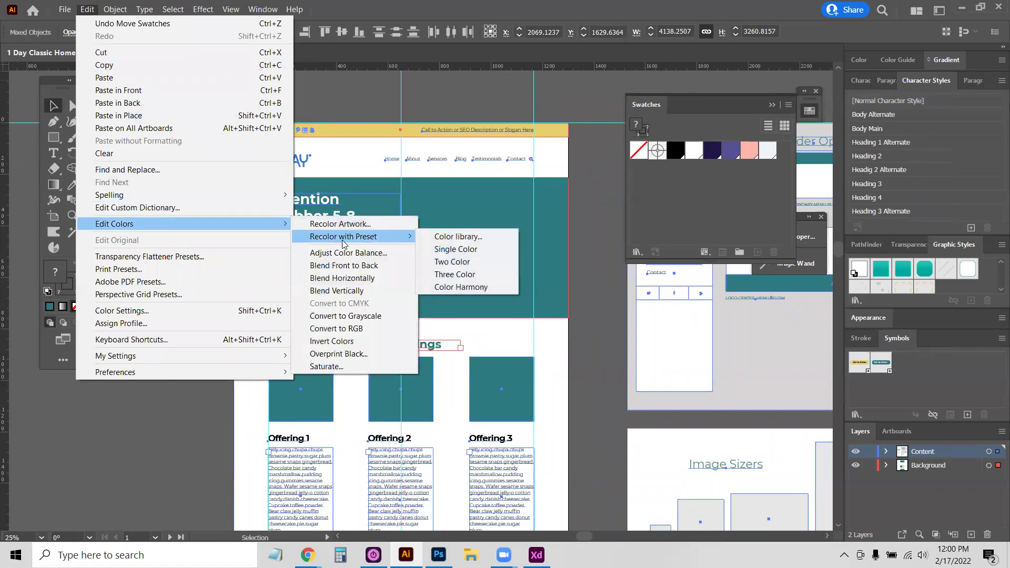
pyautogui.click(465, 238)
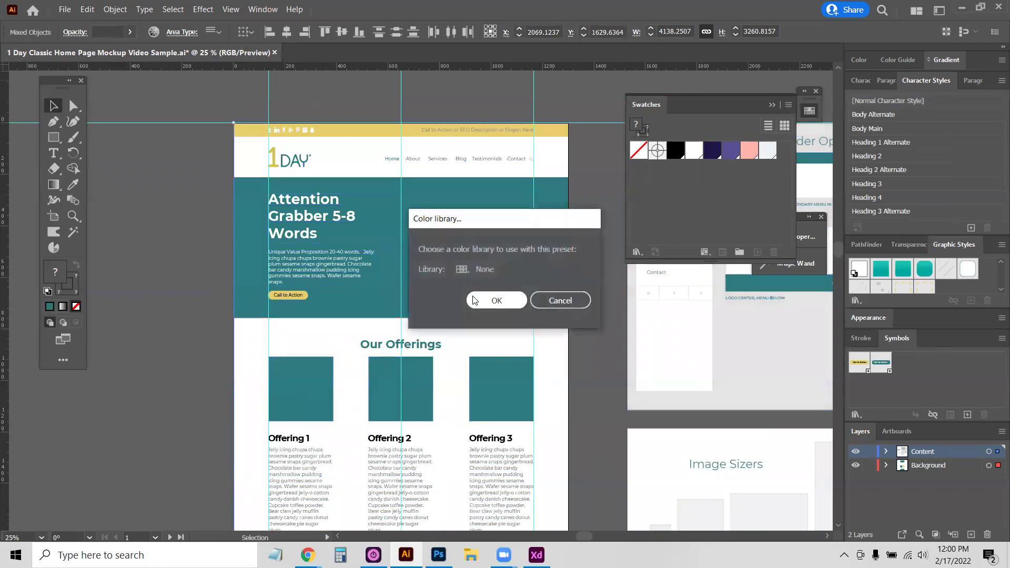
pyautogui.click(470, 269)
pyautogui.moveTo(539, 270)
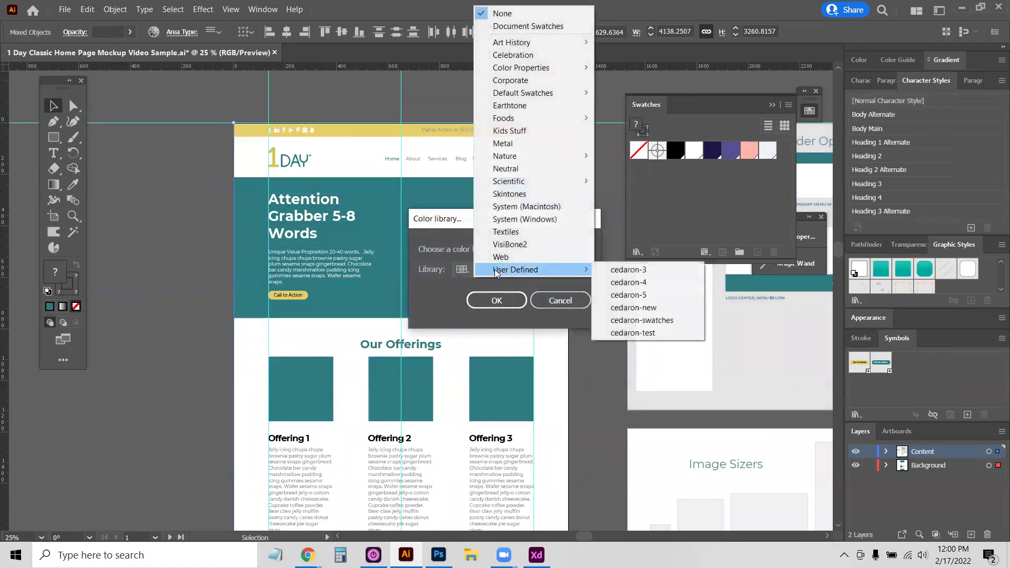
pyautogui.click(628, 324)
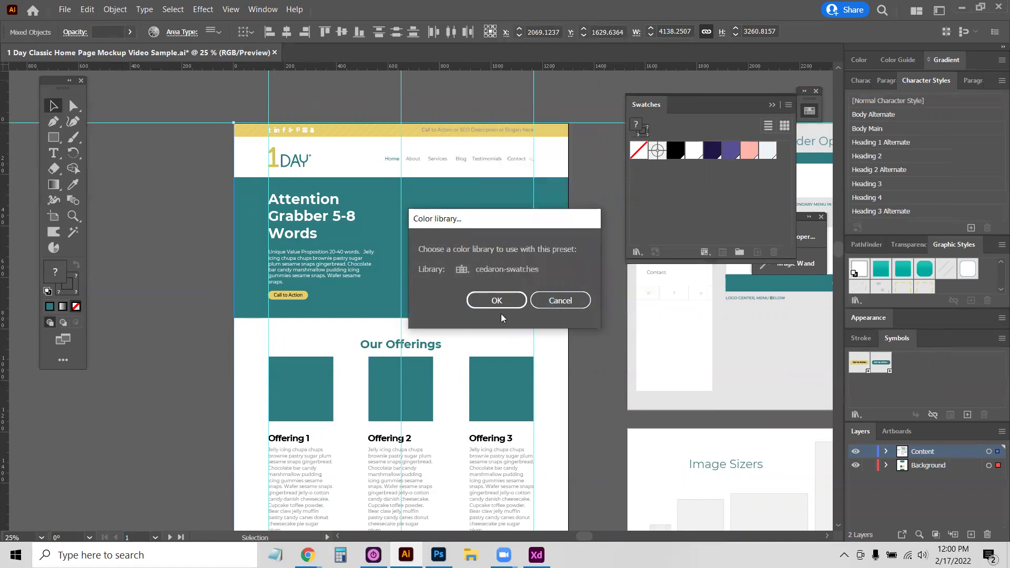
# Accept the library and replace the teal with dark purple R=32 G=23 B=71.
pyautogui.click(496, 301)
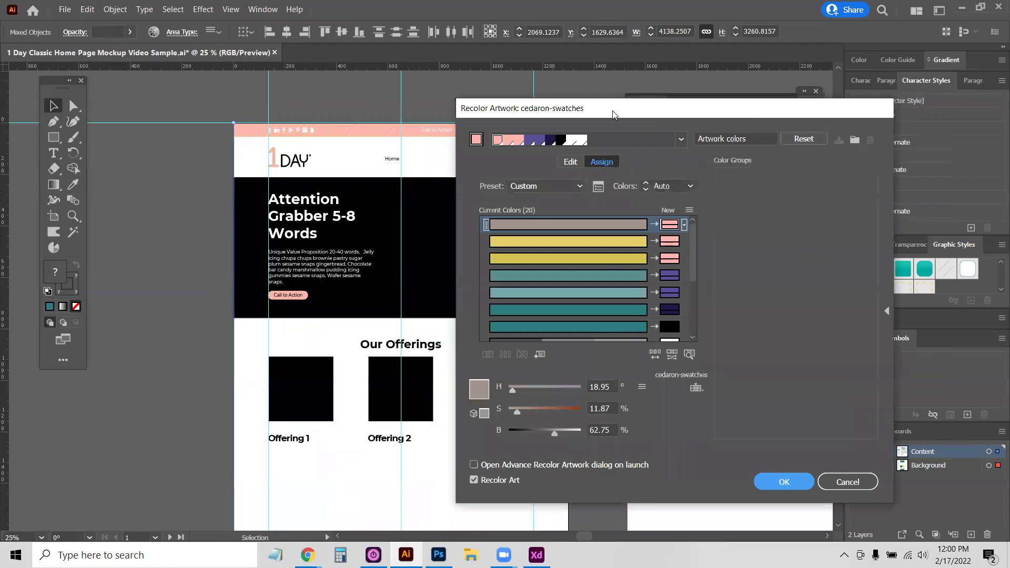
pyautogui.moveTo(638, 113); pyautogui.dragTo(736, 105)
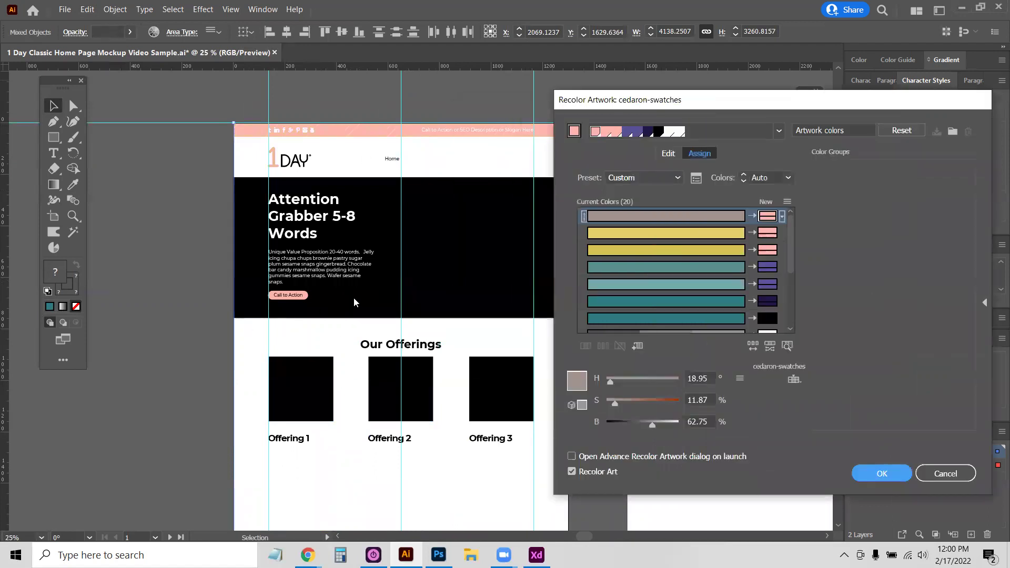
pyautogui.click(672, 253)
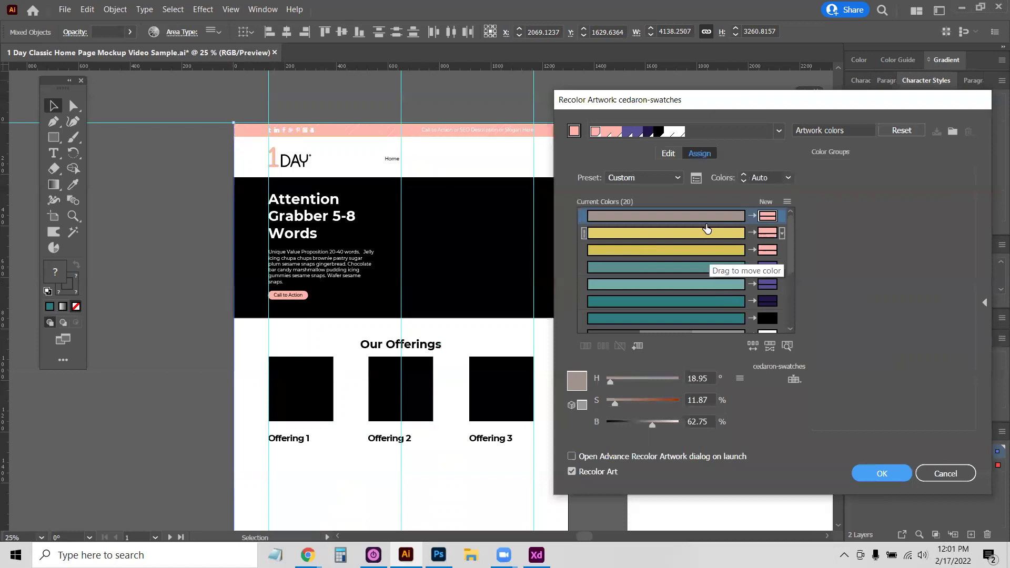
pyautogui.scroll(-3, 707, 261)
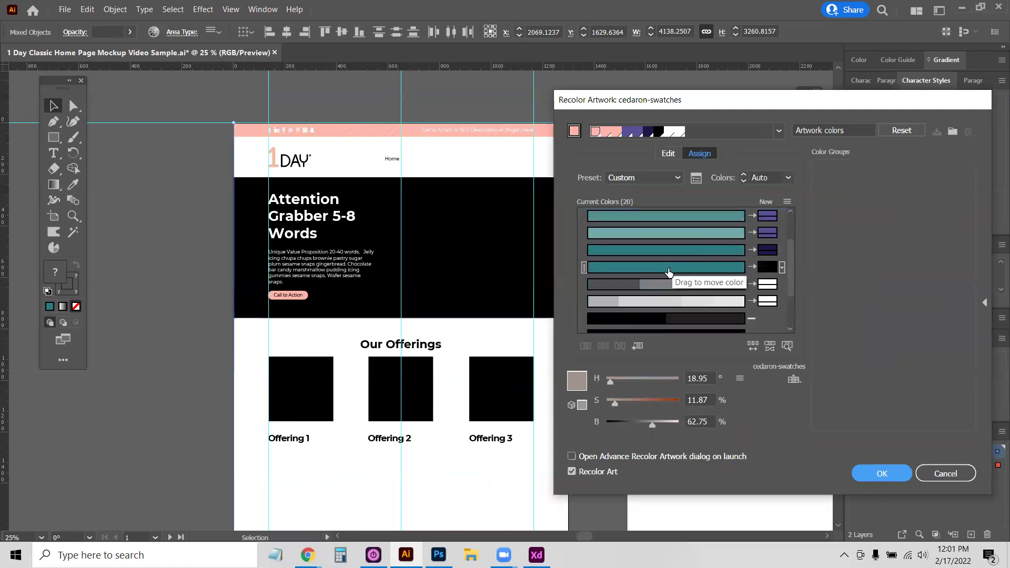
pyautogui.click(767, 267)
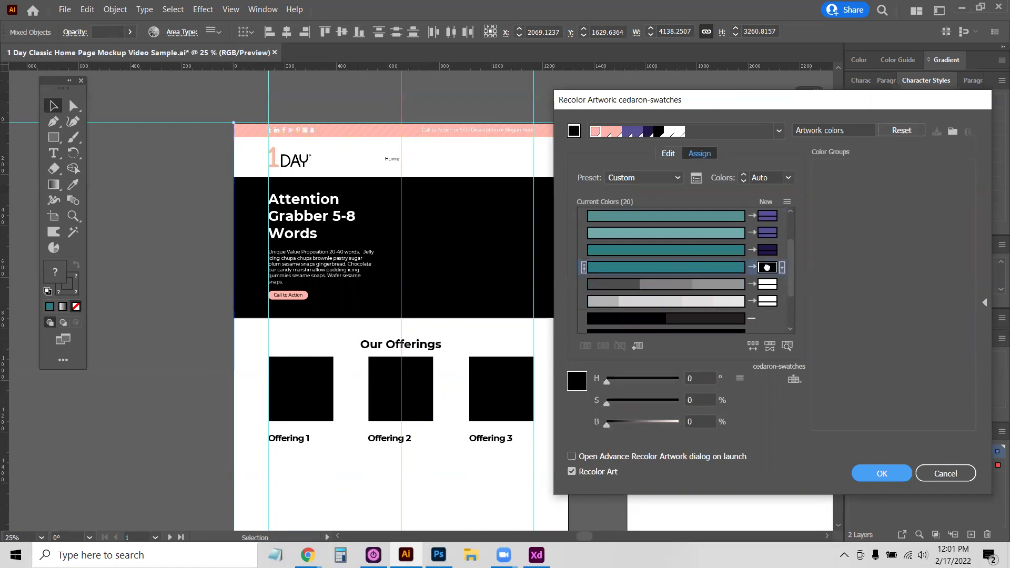
pyautogui.doubleClick(767, 267)
pyautogui.click(268, 236)
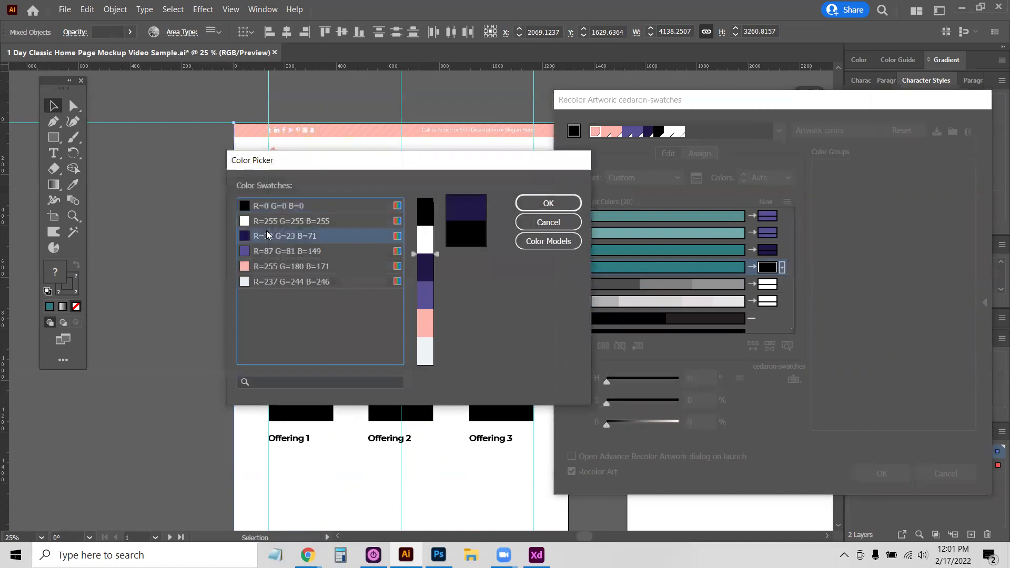
pyautogui.click(547, 203)
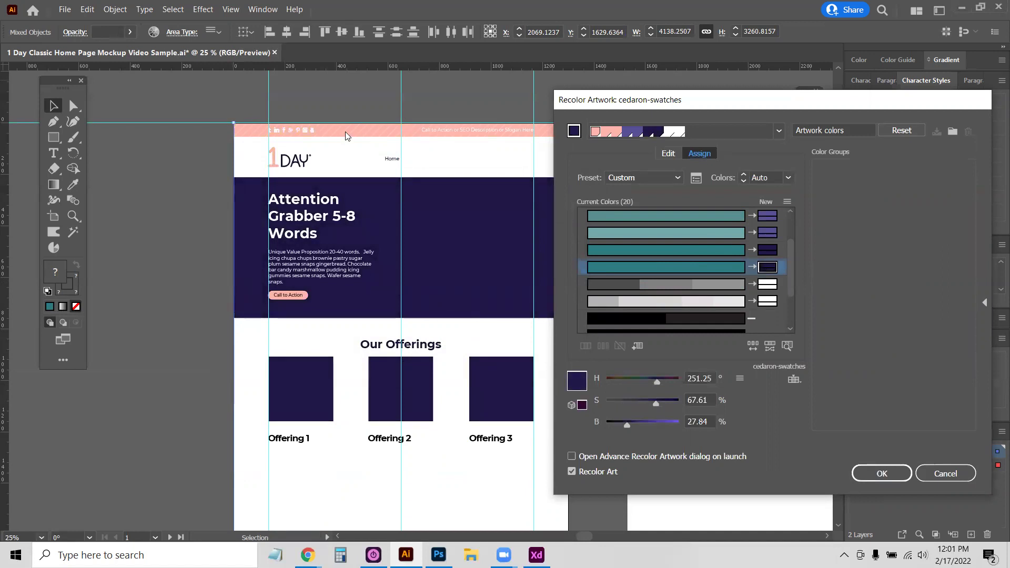
# Replace the yellow with purple R=87 G=81 B=149 and apply the recolour.
pyautogui.scroll(1, 683, 273)
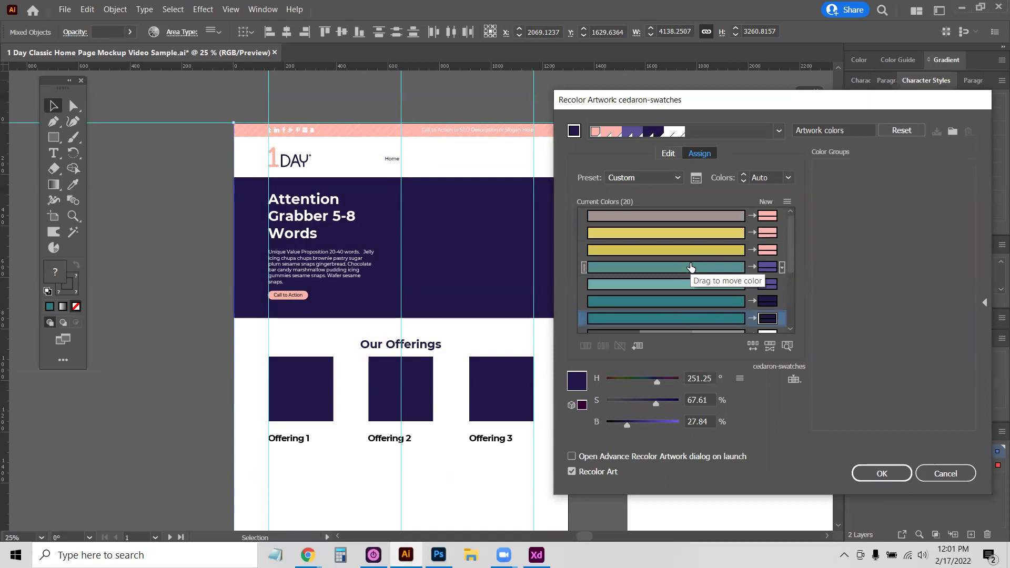
pyautogui.click(691, 236)
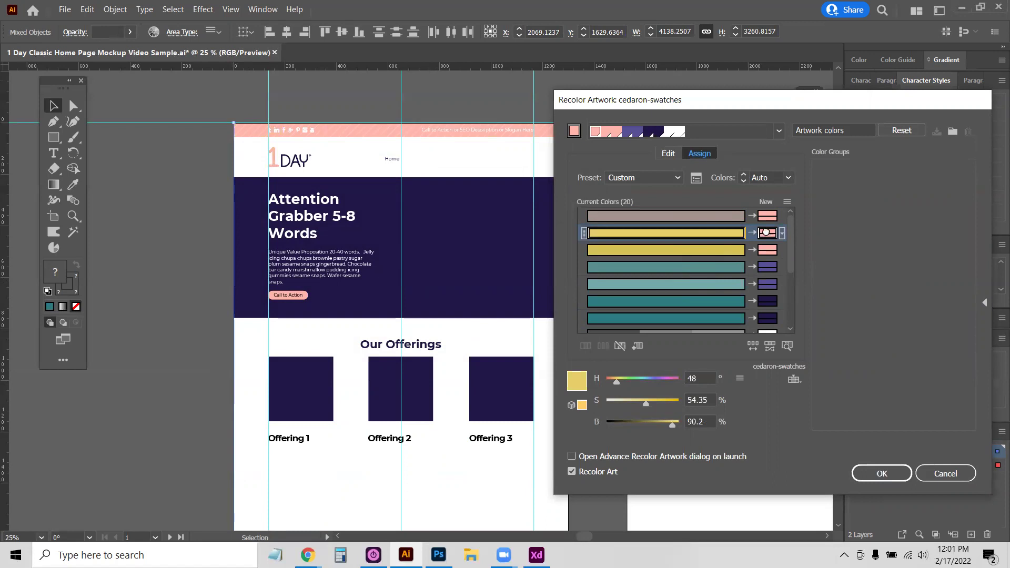
pyautogui.doubleClick(766, 233)
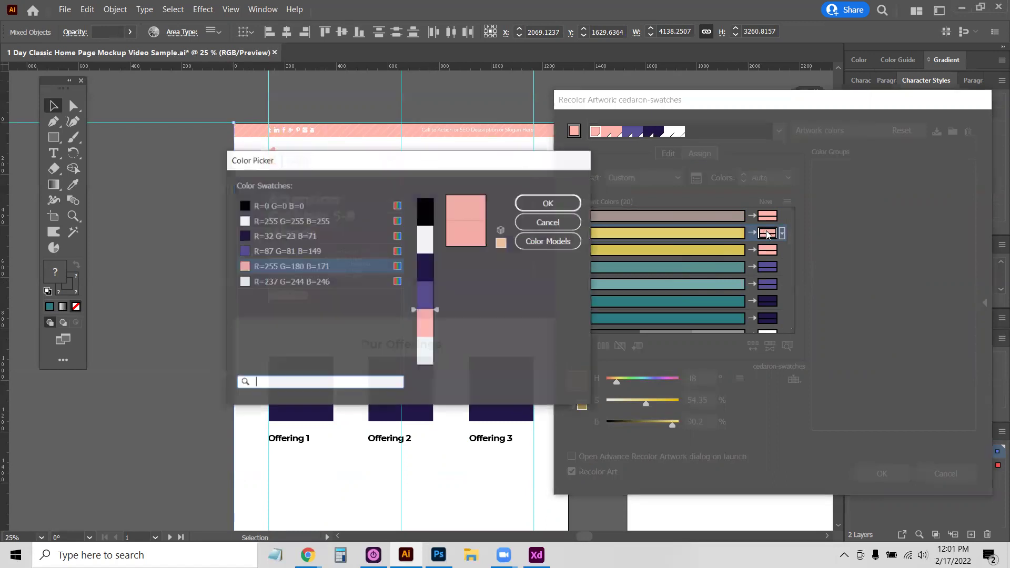
pyautogui.click(286, 250)
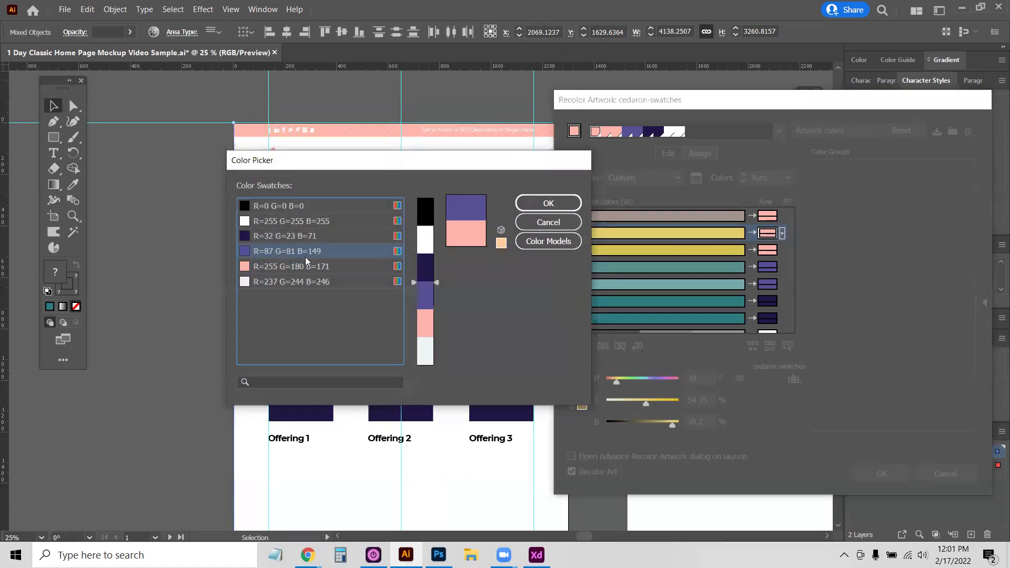
pyautogui.click(540, 206)
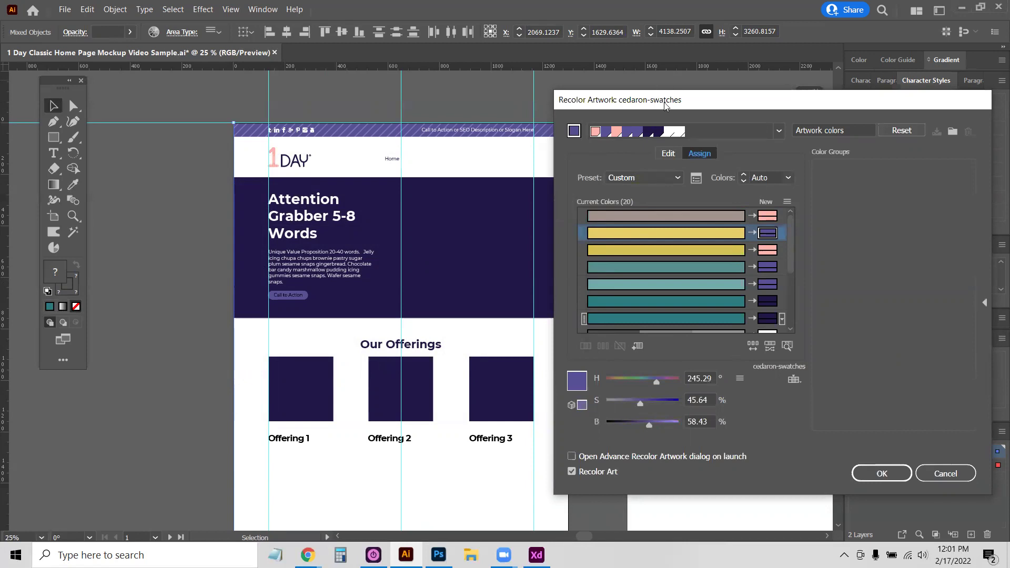
pyautogui.moveTo(665, 105); pyautogui.dragTo(571, 100)
pyautogui.click(787, 464)
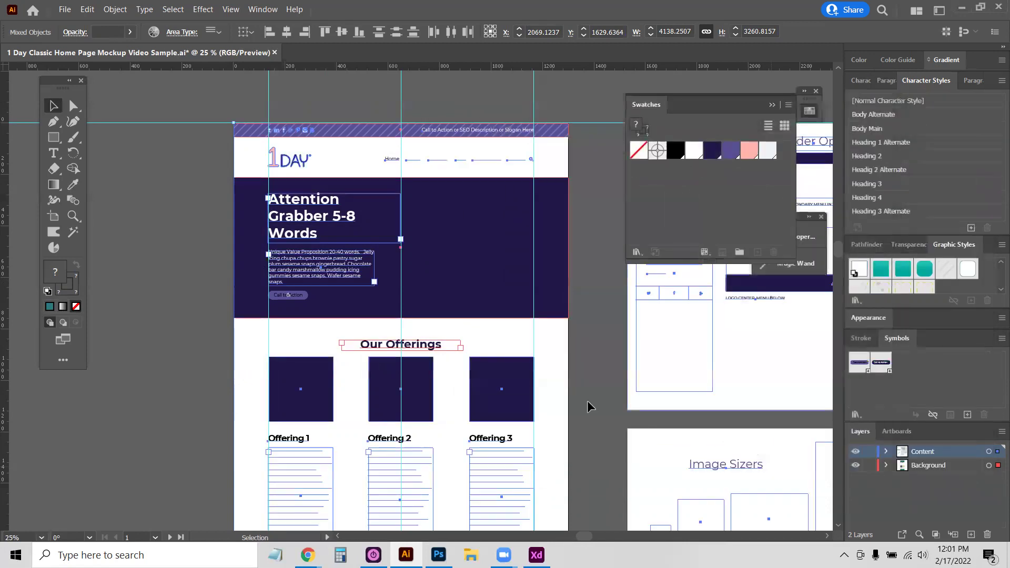
# Deselect everything and review the recoloured offerings section, undoing one change.
pyautogui.click(202, 294)
pyautogui.scroll(-2, 202, 305)
pyautogui.scroll(1, 305, 330)
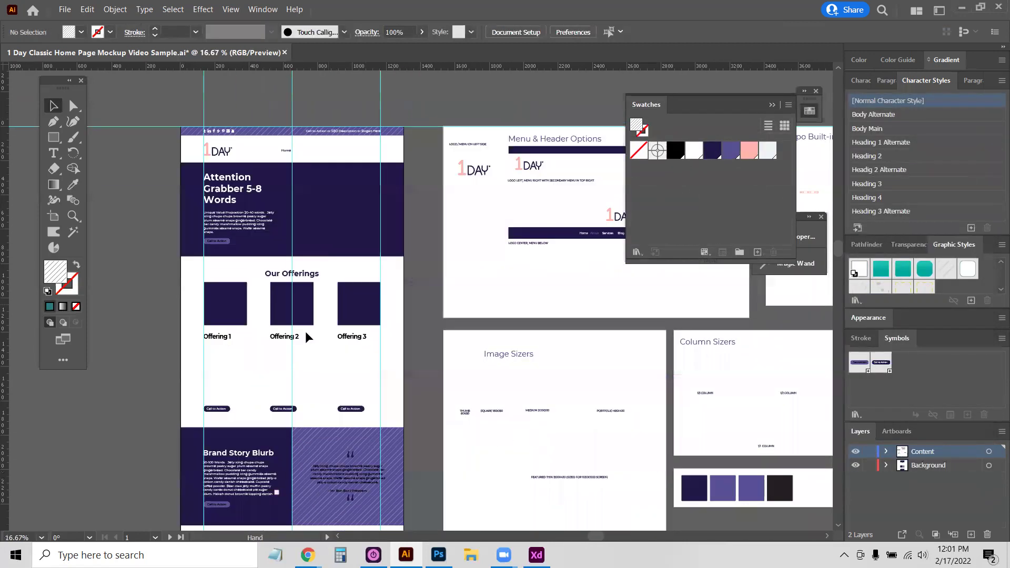
pyautogui.scroll(-2, 305, 338)
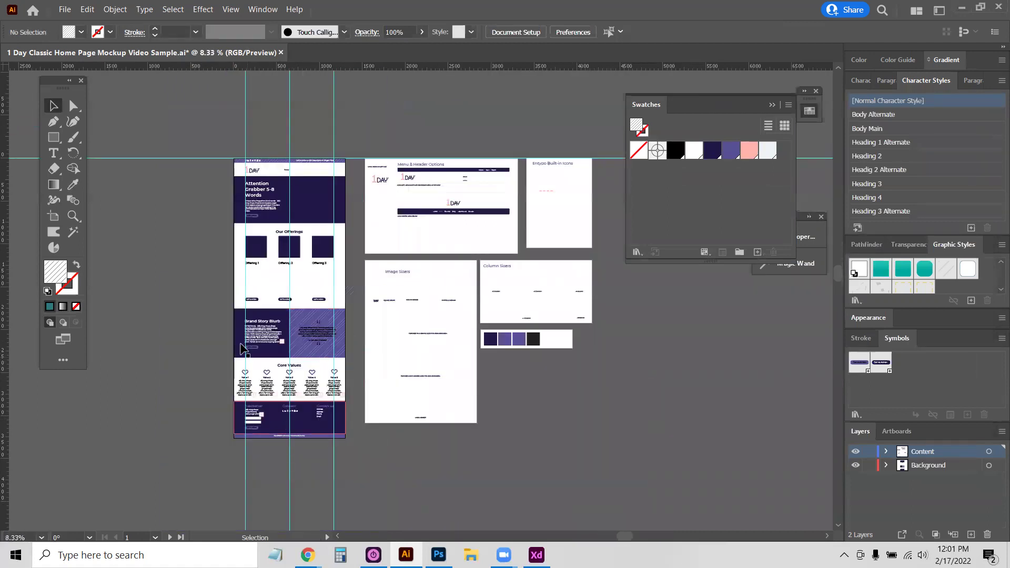
pyautogui.scroll(3, 243, 349)
pyautogui.scroll(3, 418, 356)
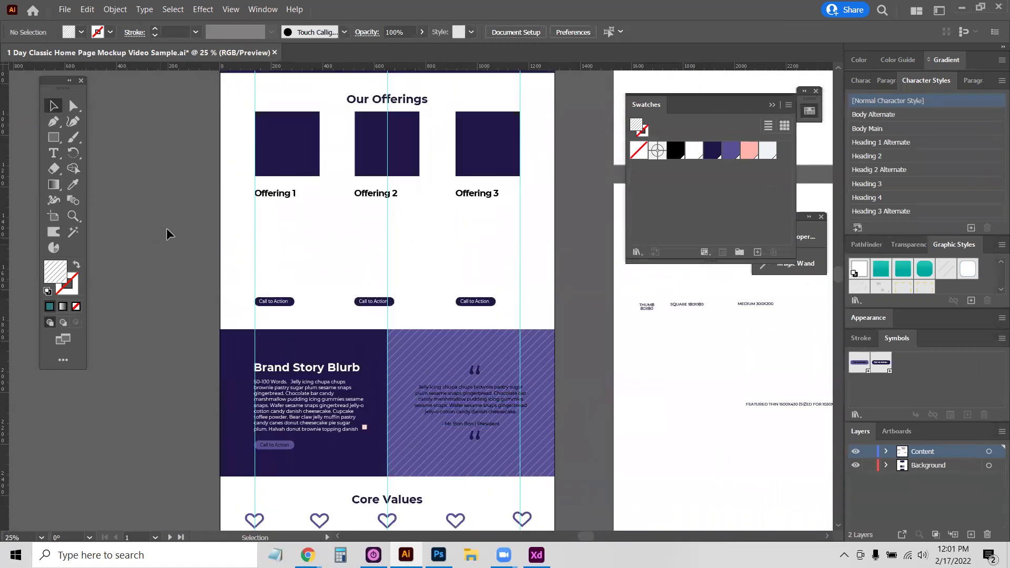
pyautogui.hotkey('ctrl', 'z')
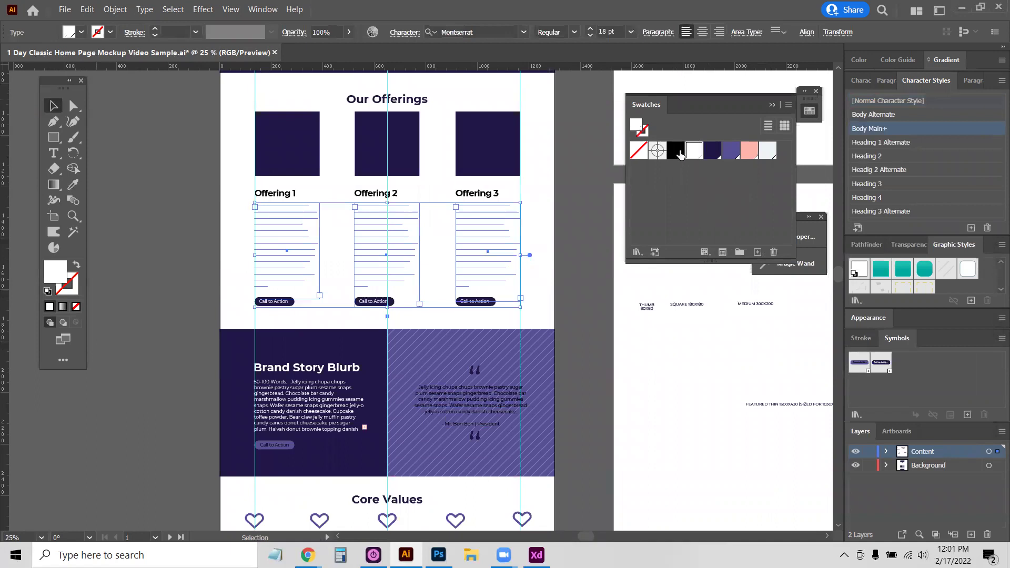
pyautogui.click(189, 240)
pyautogui.scroll(-1, 316, 260)
pyautogui.scroll(2, 289, 289)
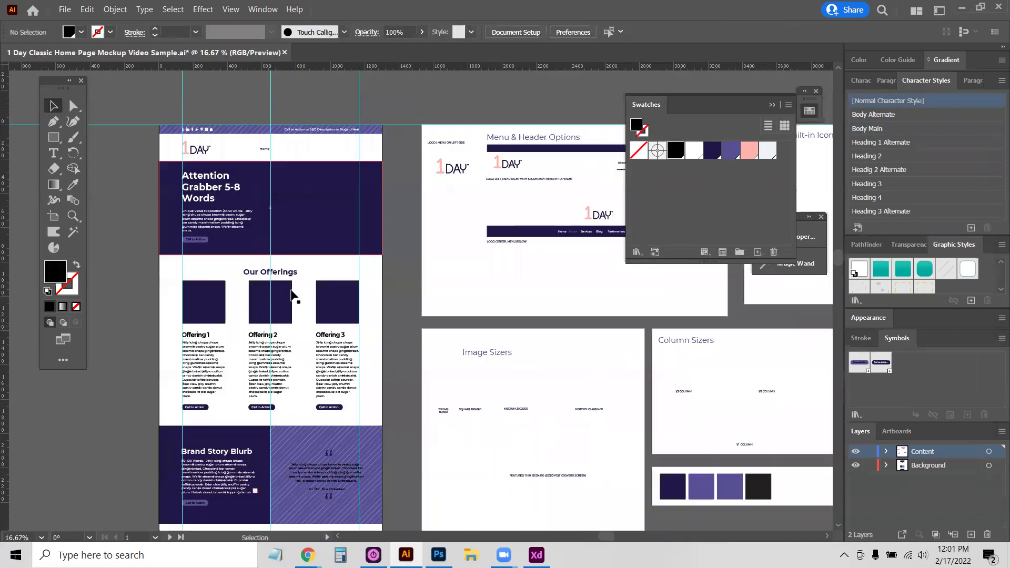
pyautogui.scroll(-8, 284, 294)
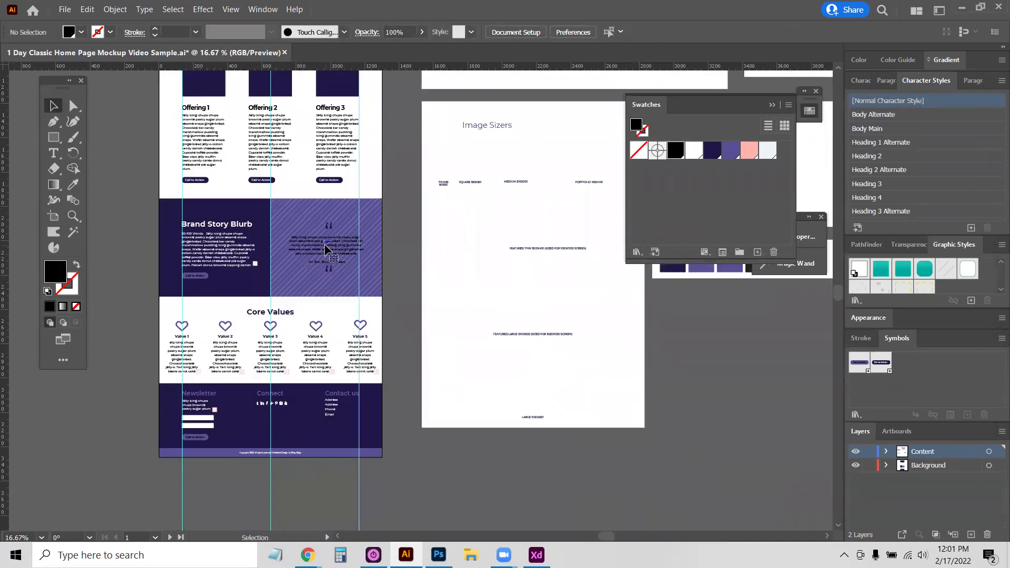
# Make the Brand Story Blurb quote text white.
pyautogui.click(324, 244)
pyautogui.click(693, 151)
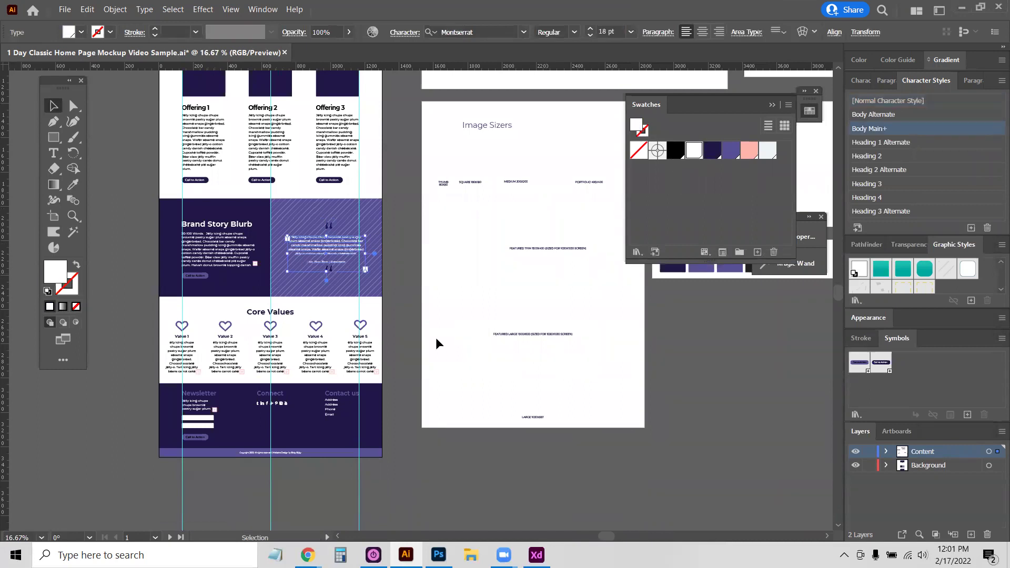
pyautogui.click(397, 336)
pyautogui.scroll(-2, 294, 357)
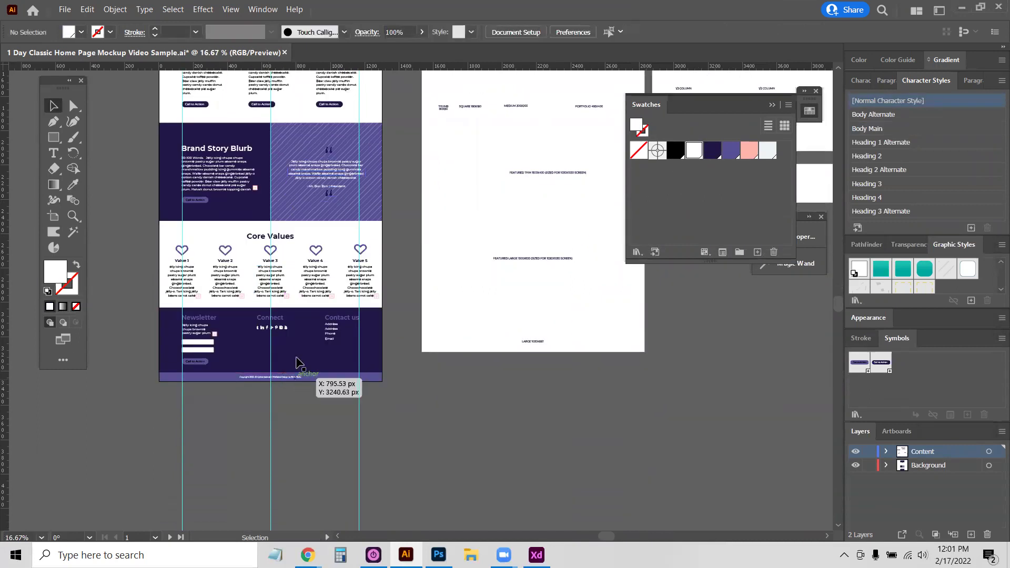
pyautogui.scroll(10, 220, 357)
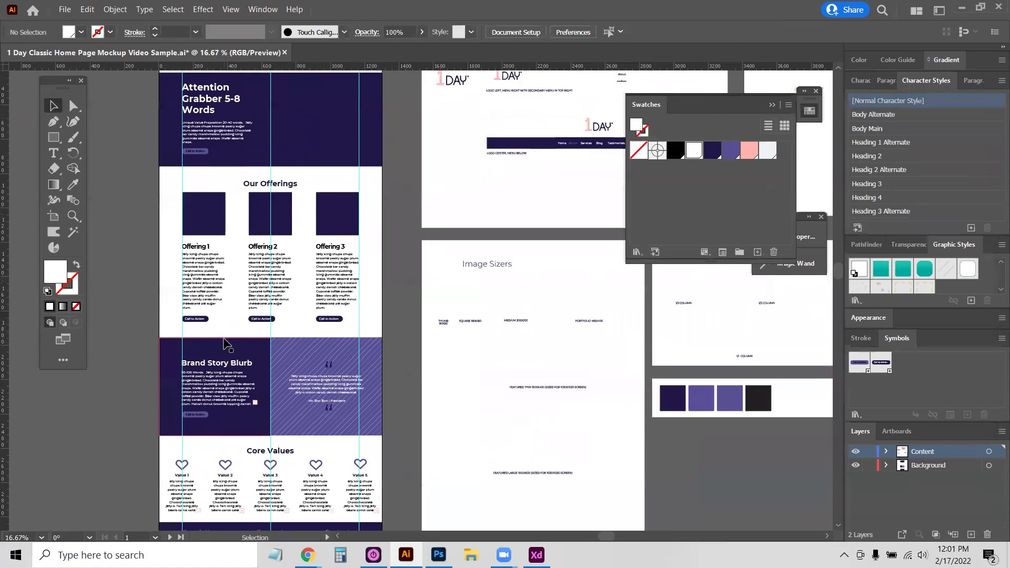
pyautogui.moveTo(397, 232); pyautogui.dragTo(433, 314)
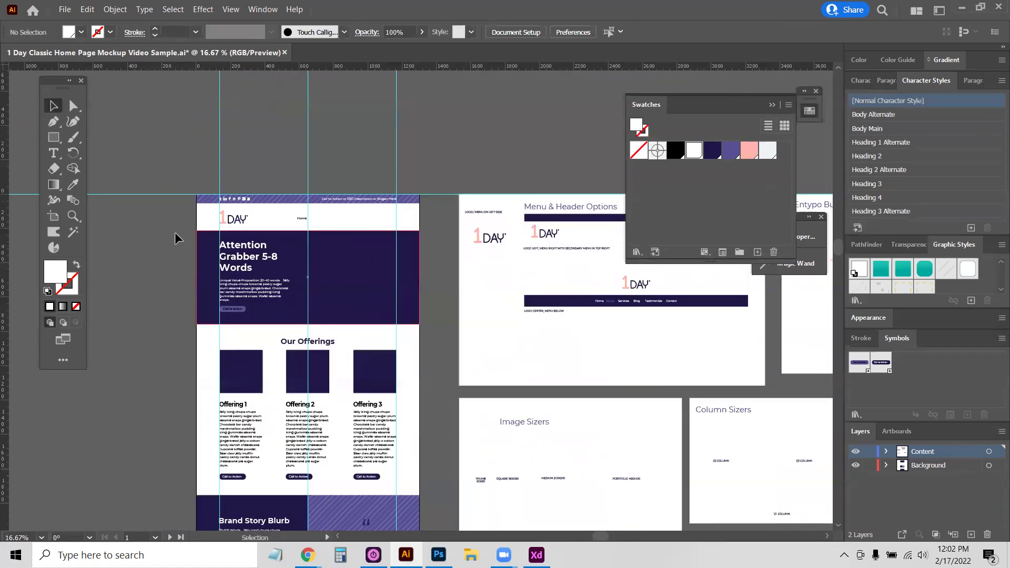
pyautogui.scroll(1, 227, 221)
pyautogui.scroll(3, 226, 220)
pyautogui.scroll(-1, 268, 252)
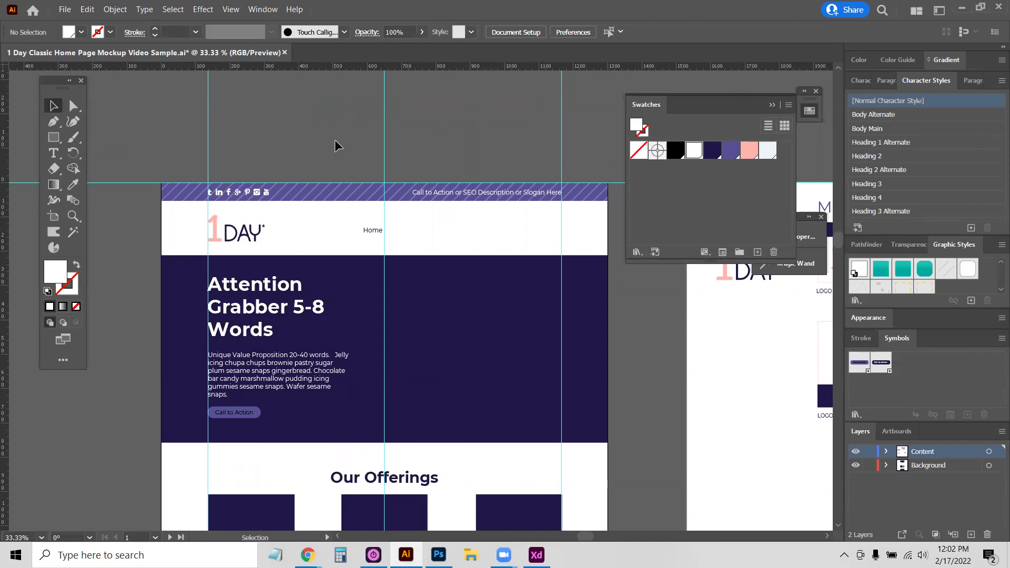
# Set the Attention Grabber heading in Muli Bold.
pyautogui.click(263, 314)
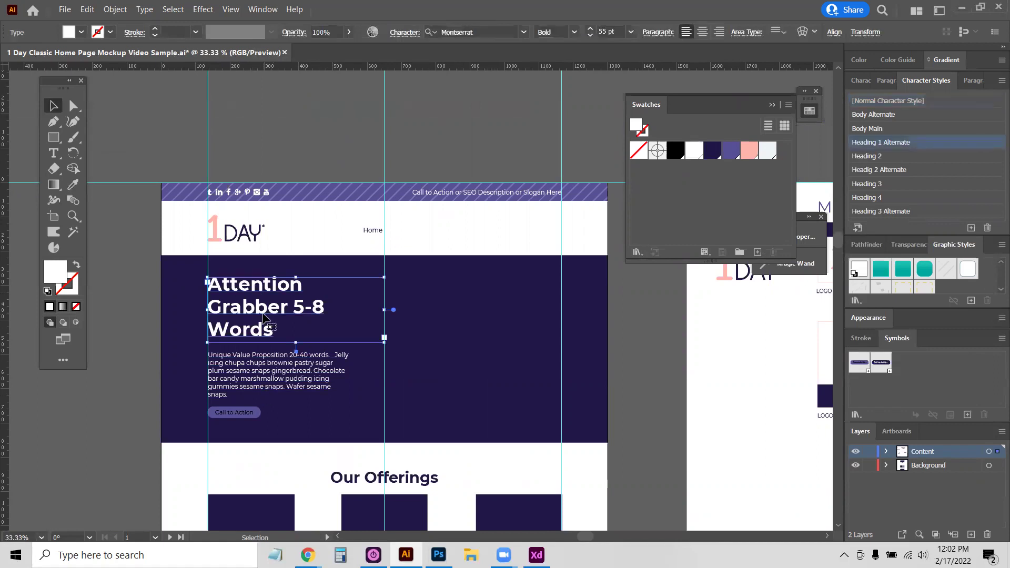
pyautogui.click(484, 32)
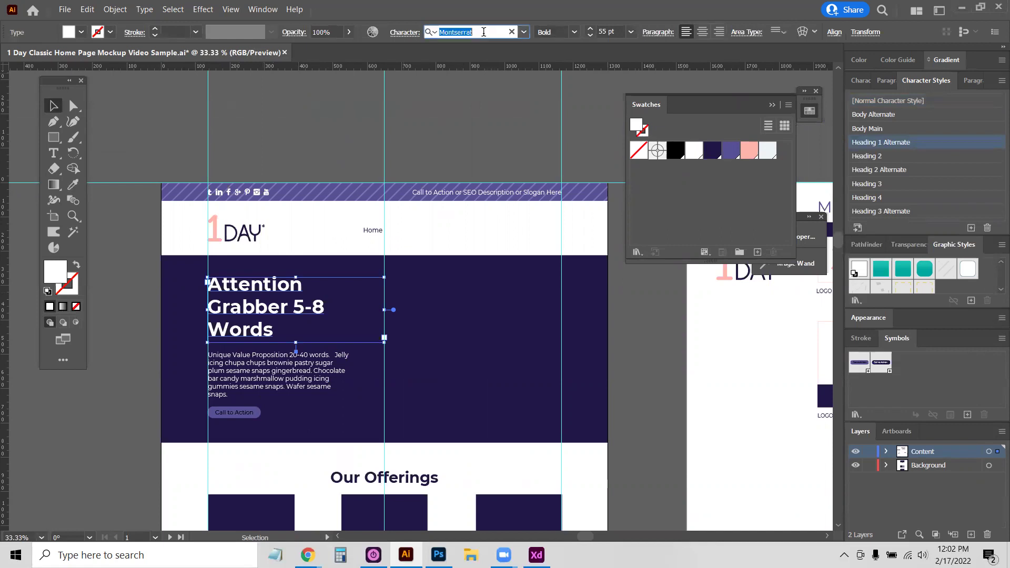
pyautogui.write('muli')
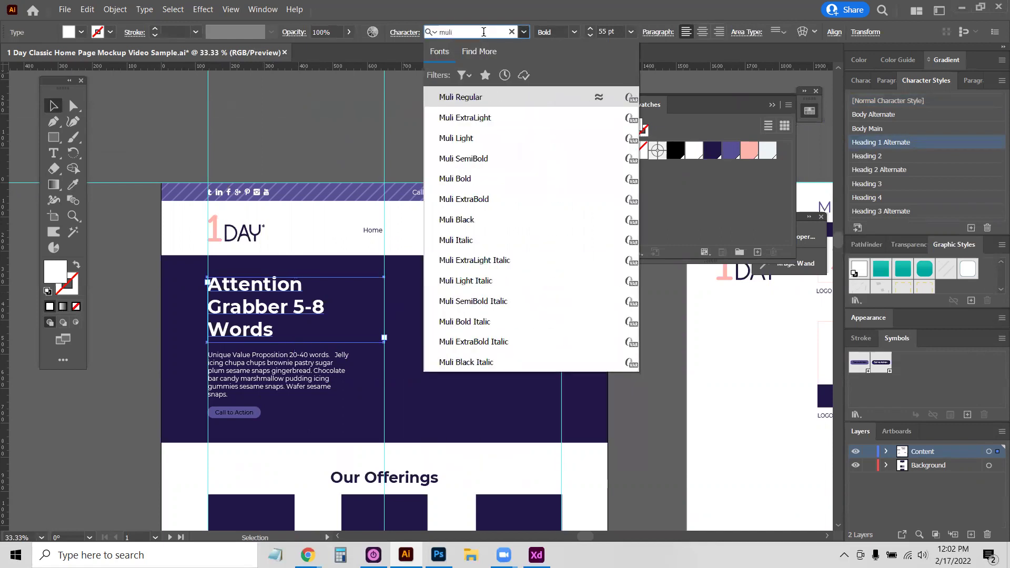
pyautogui.click(463, 178)
pyautogui.click(349, 139)
# Set the hero body paragraph in Muli Regular.
pyautogui.click(294, 362)
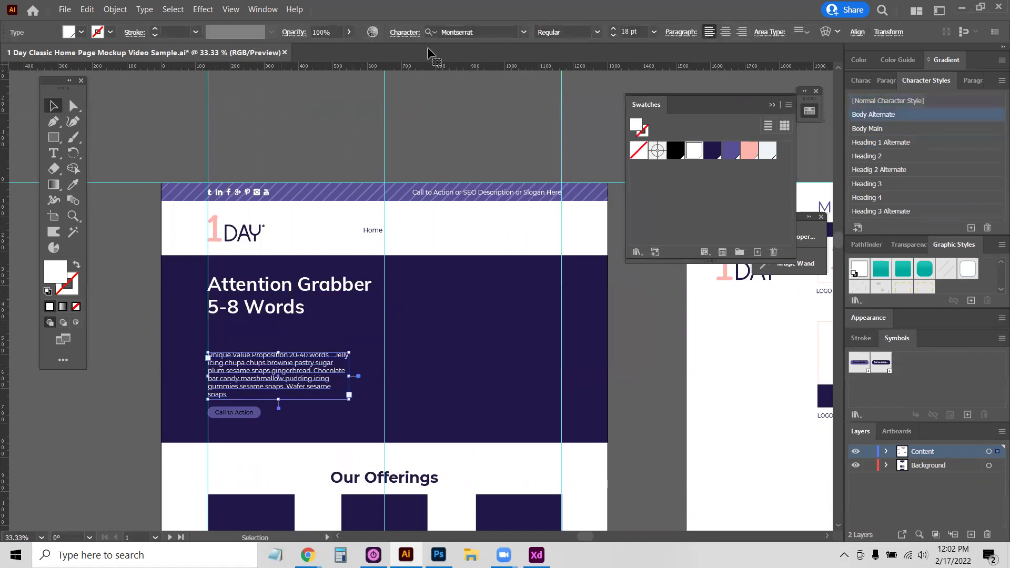
pyautogui.click(460, 32)
pyautogui.write('muli')
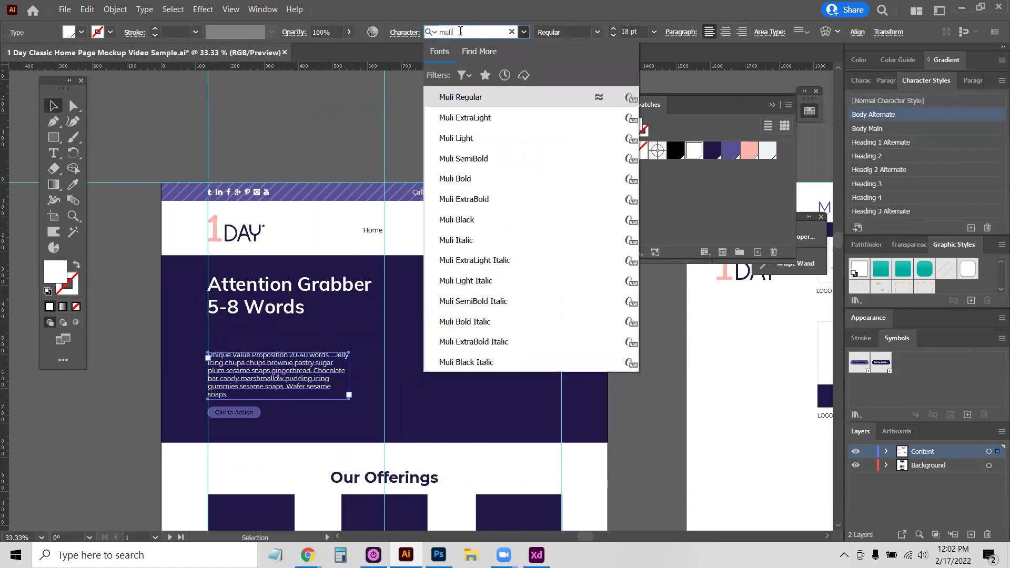
pyautogui.click(475, 98)
pyautogui.click(327, 177)
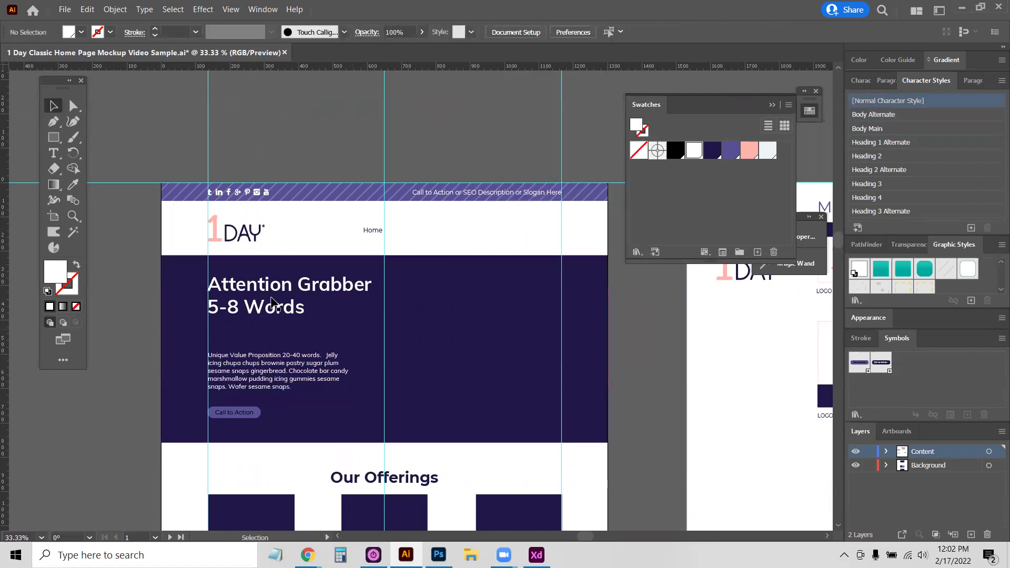
# Move the body paragraph up directly beneath the heading.
pyautogui.click(271, 311)
pyautogui.click(262, 379)
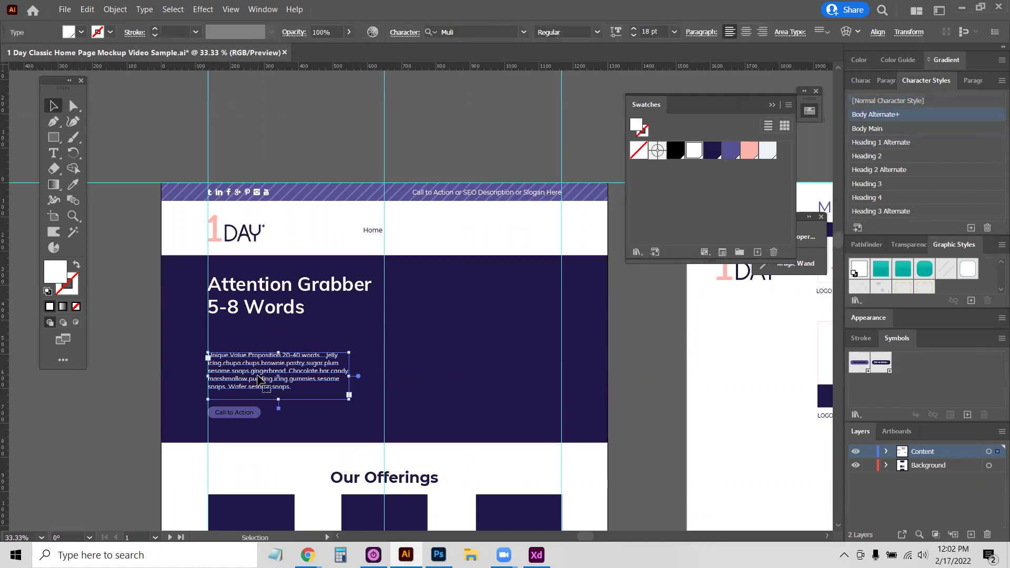
pyautogui.click(296, 149)
pyautogui.moveTo(258, 364); pyautogui.dragTo(258, 338)
pyautogui.click(309, 108)
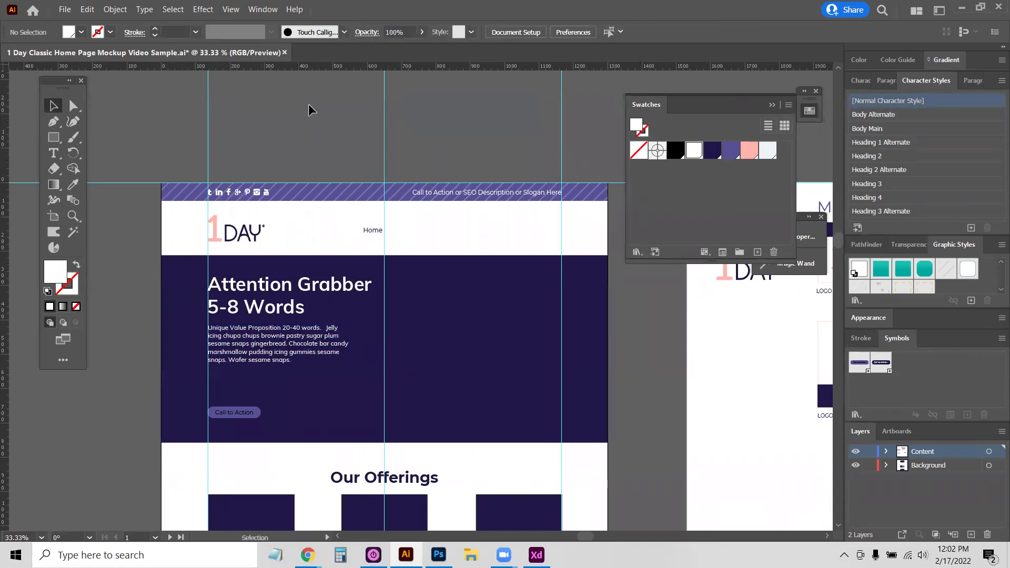
# Replace every Montserrat Regular font with Muli Regular from Recent Fonts via Find/Replace Font.
pyautogui.click(145, 9)
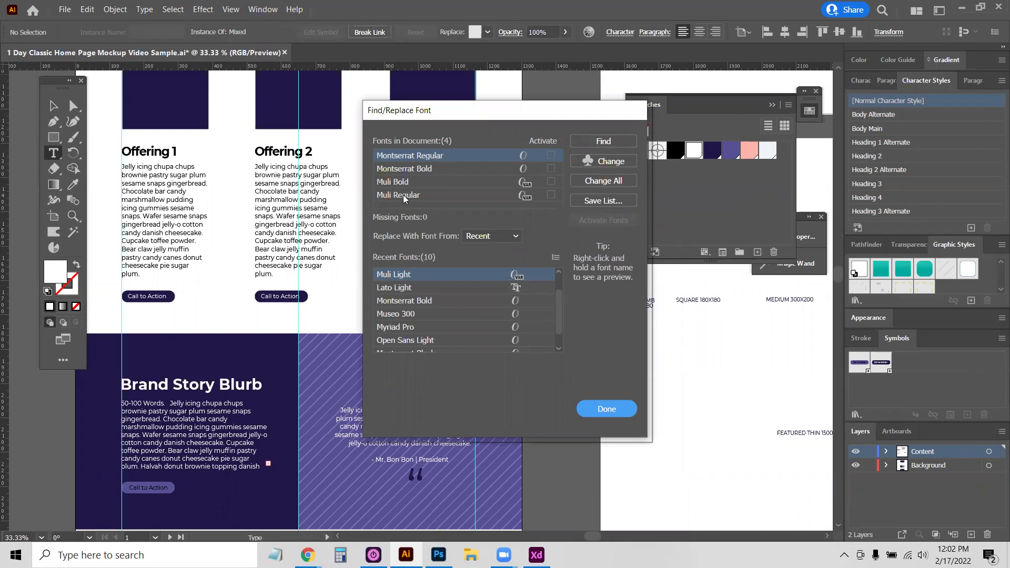
pyautogui.click(408, 156)
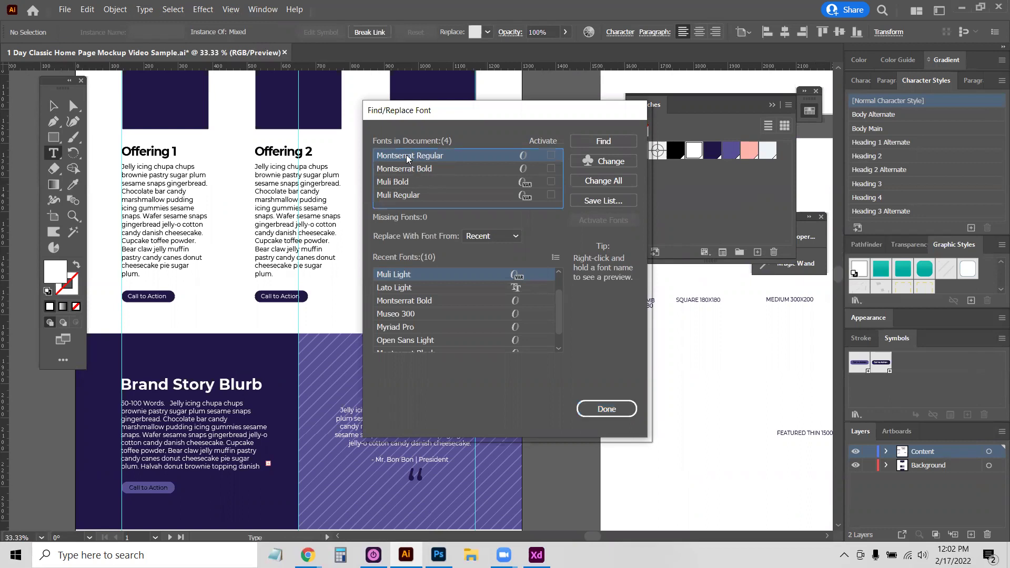
pyautogui.click(401, 277)
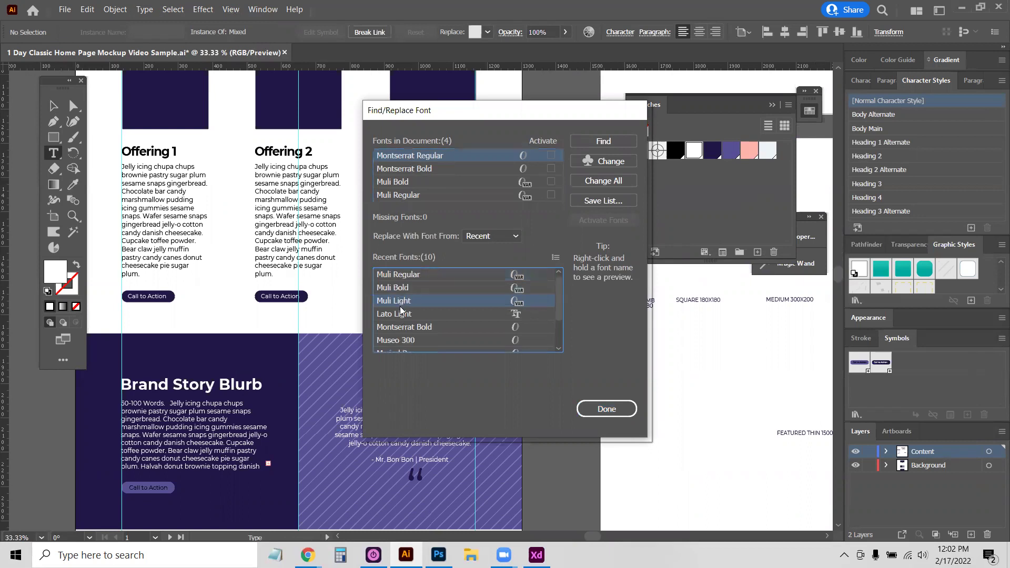
pyautogui.click(423, 274)
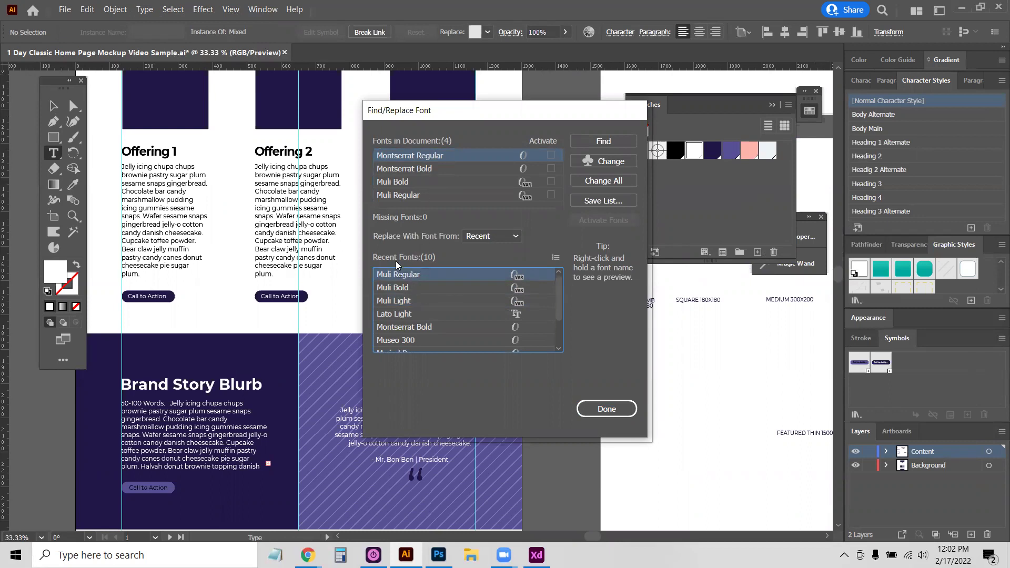
pyautogui.click(515, 232)
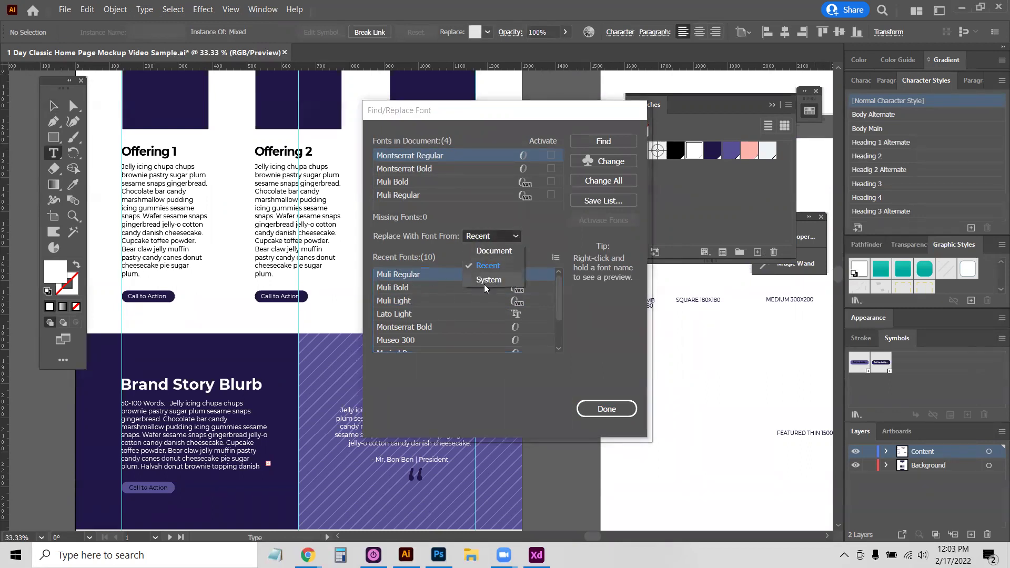
pyautogui.click(528, 235)
pyautogui.click(400, 275)
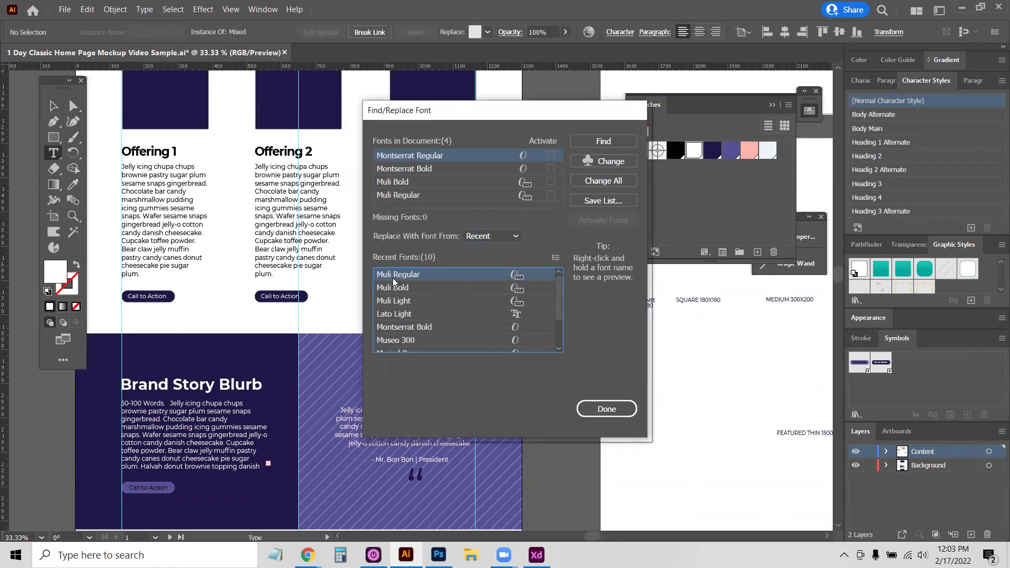
pyautogui.click(609, 182)
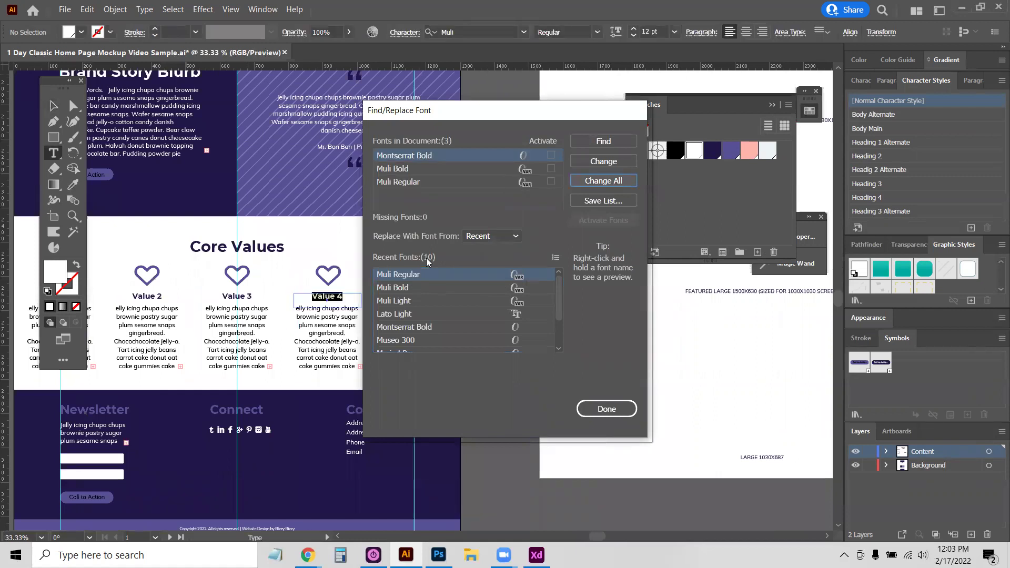
# Replace every Montserrat Bold font with Muli Bold.
pyautogui.click(423, 155)
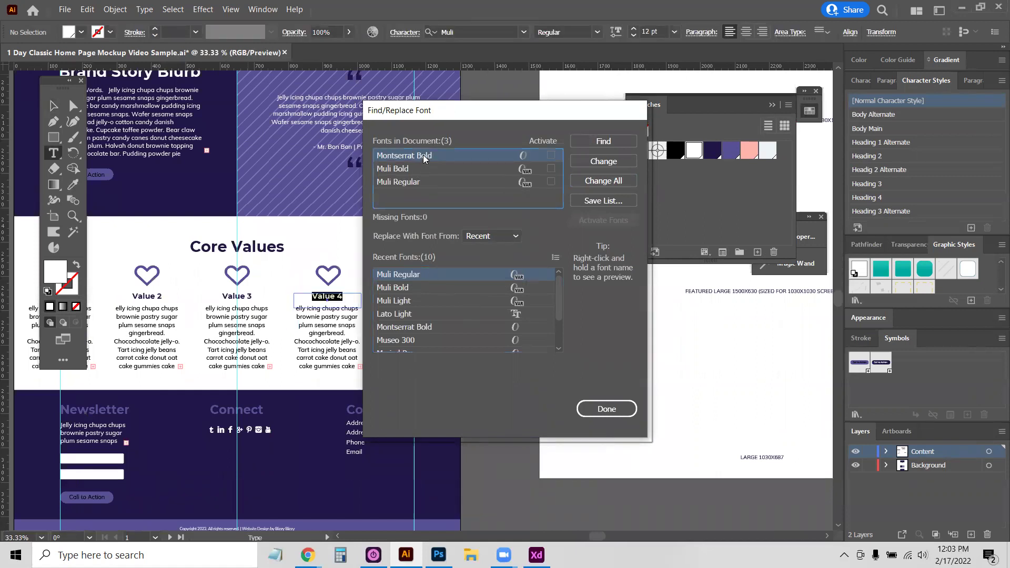
pyautogui.click(416, 288)
pyautogui.click(610, 182)
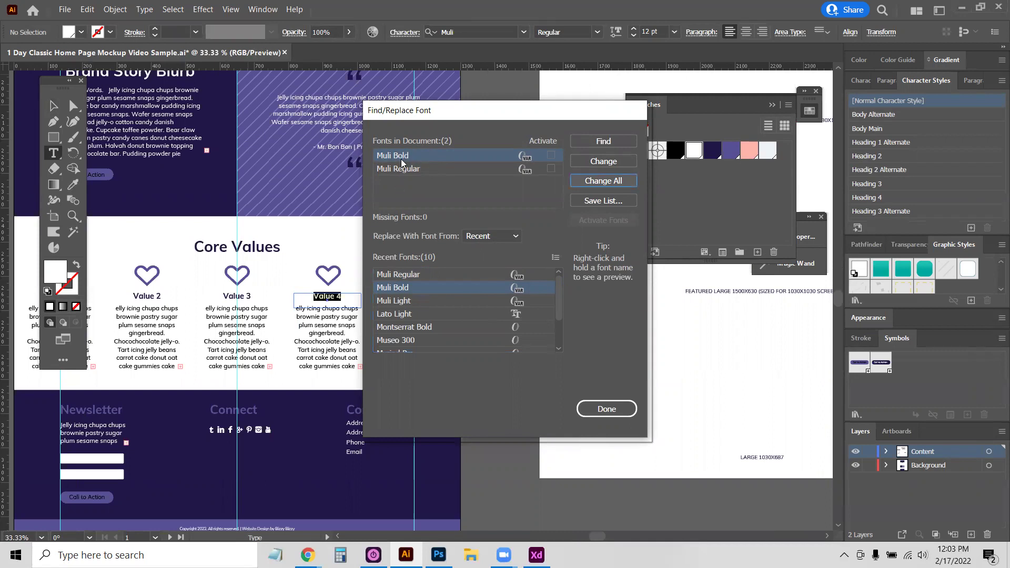
# Close the font replacement dialog and verify the hero heading and paragraph now use Muli.
pyautogui.click(594, 402)
pyautogui.press('Escape')
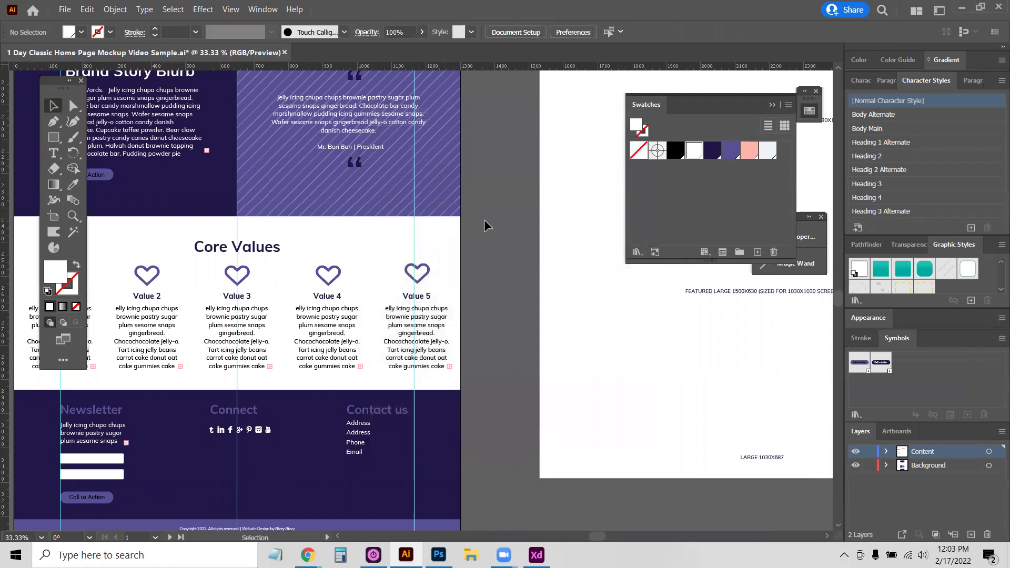
pyautogui.hotkey('ctrl', '-')
pyautogui.scroll(10, 410, 290)
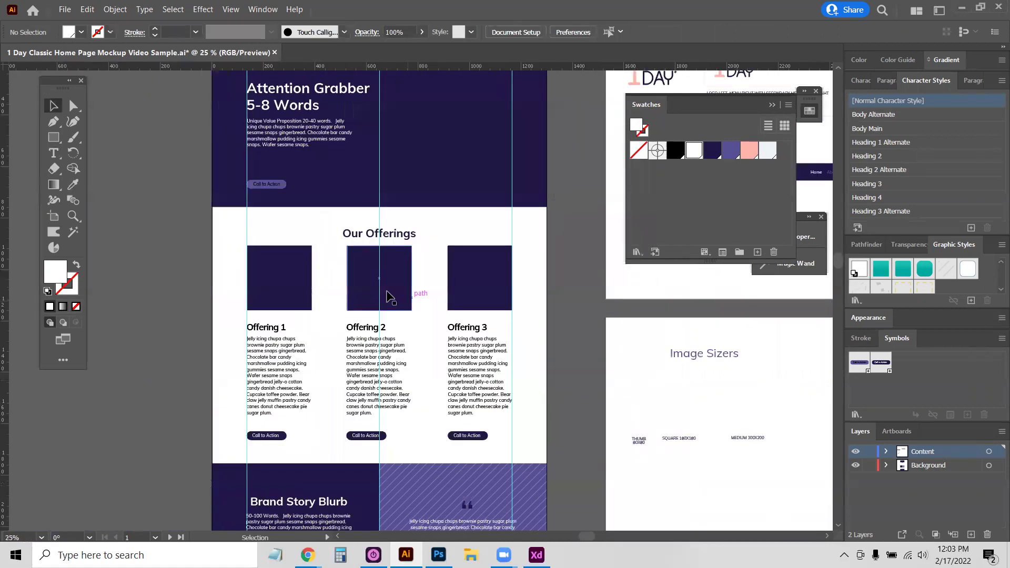
pyautogui.scroll(3, 346, 240)
pyautogui.click(339, 234)
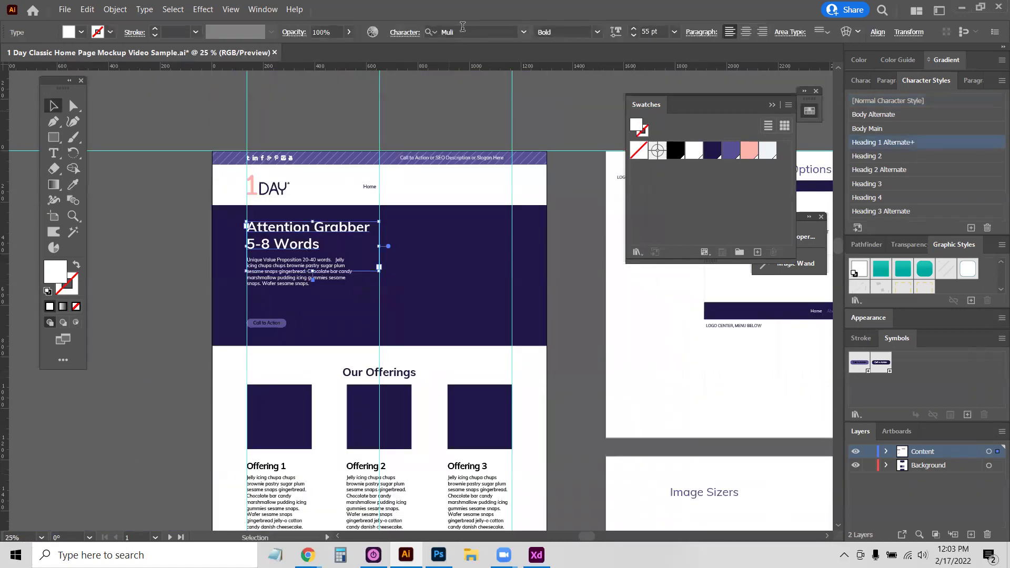
pyautogui.click(344, 290)
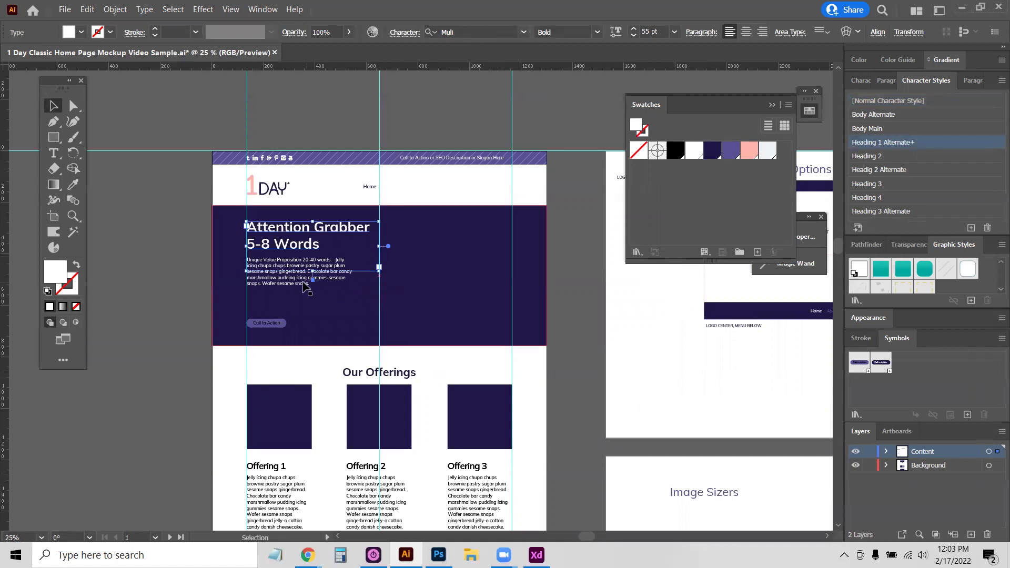
pyautogui.scroll(-1, 322, 269)
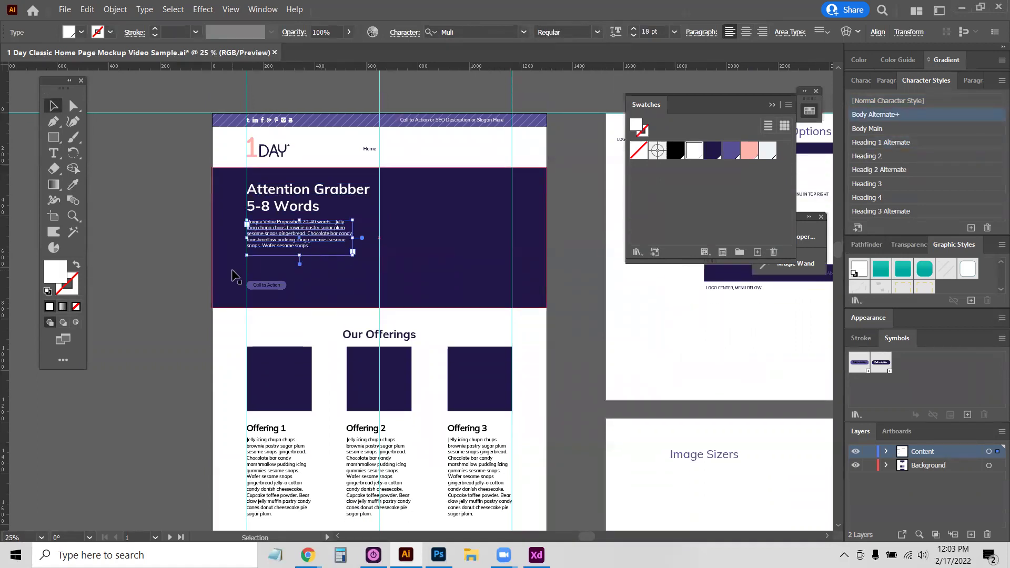
pyautogui.click(166, 243)
pyautogui.scroll(3, 266, 286)
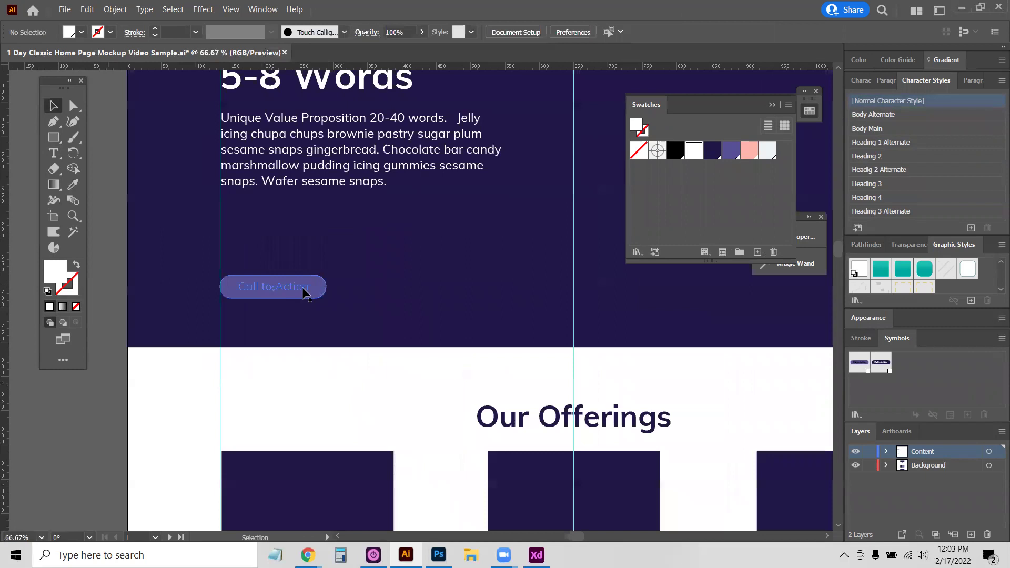
pyautogui.click(771, 105)
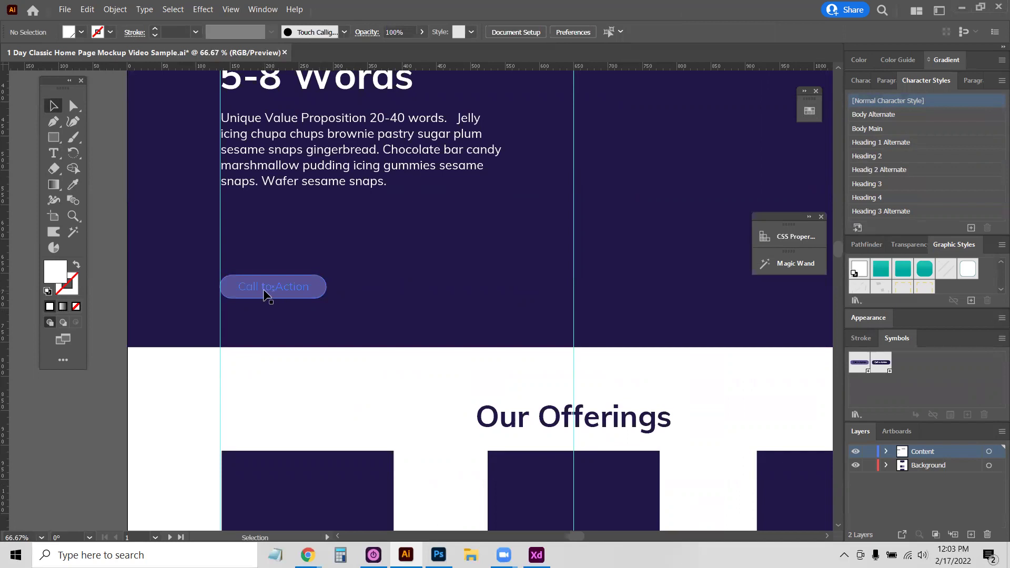
pyautogui.scroll(-3, 302, 308)
pyautogui.scroll(-3, 302, 307)
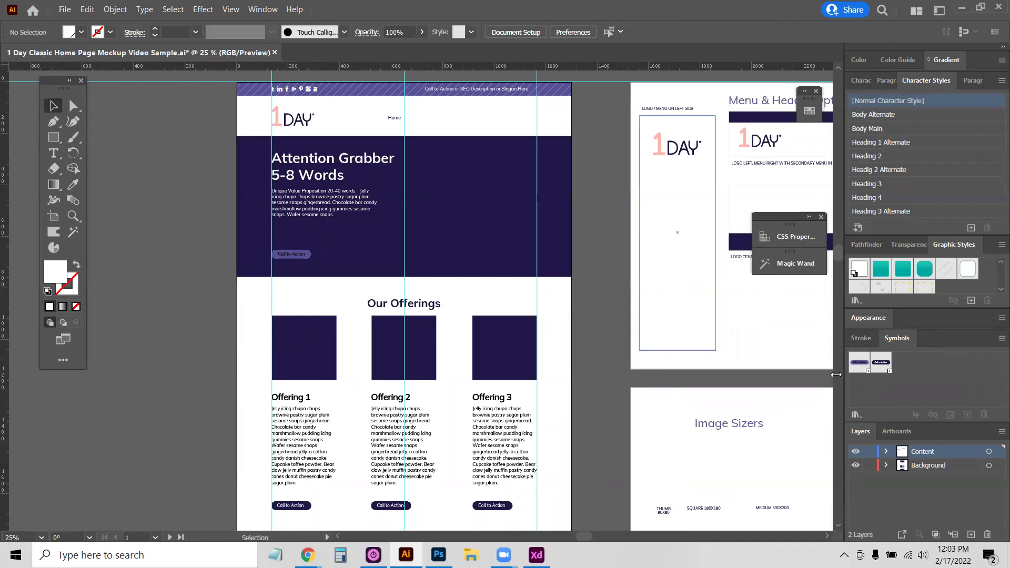
# Drag a button symbol onto the hero's Call to Action below the intro paragraph.
pyautogui.moveTo(860, 366); pyautogui.dragTo(286, 231)
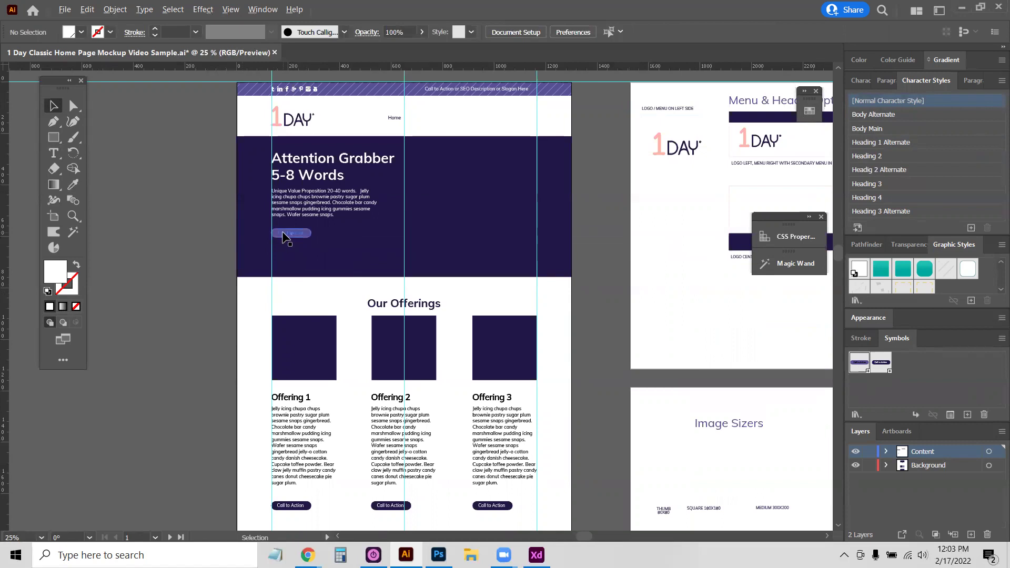
pyautogui.scroll(1, 286, 269)
pyautogui.scroll(4, 286, 273)
pyautogui.scroll(-5, 284, 277)
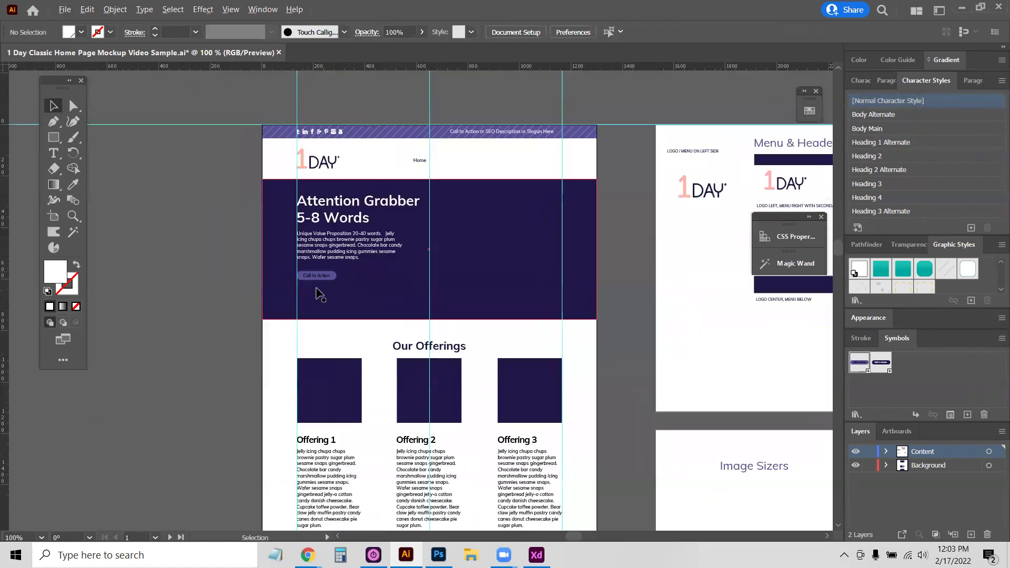
pyautogui.scroll(-1, 331, 313)
pyautogui.scroll(-1, 365, 372)
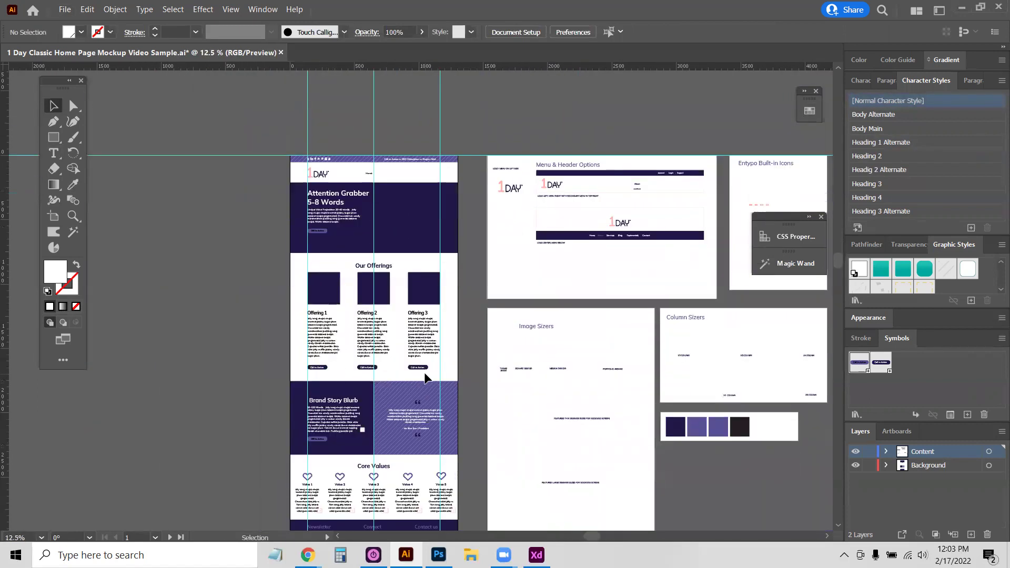
pyautogui.scroll(-1, 330, 435)
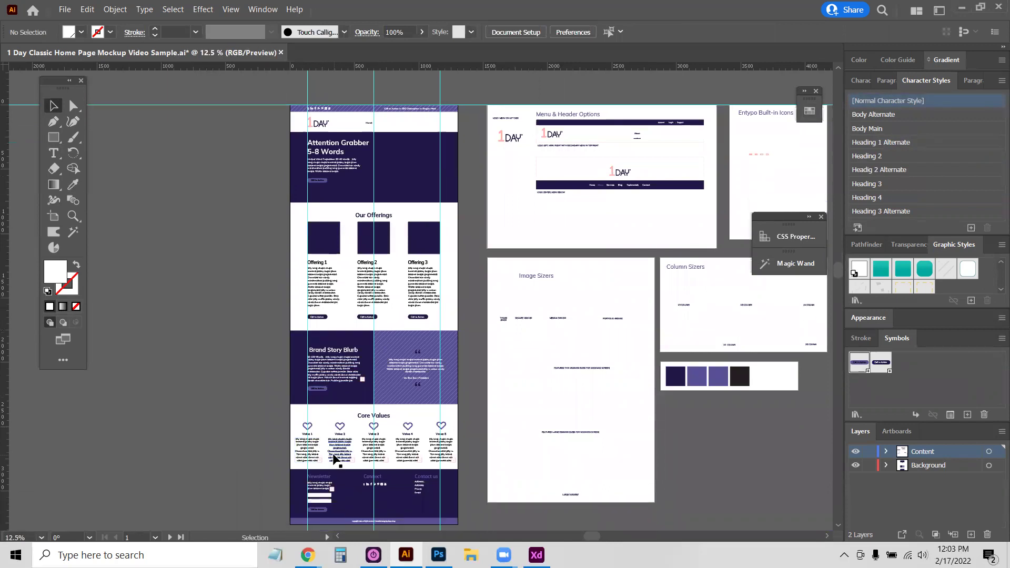
pyautogui.scroll(-2, 334, 459)
pyautogui.scroll(3, 347, 263)
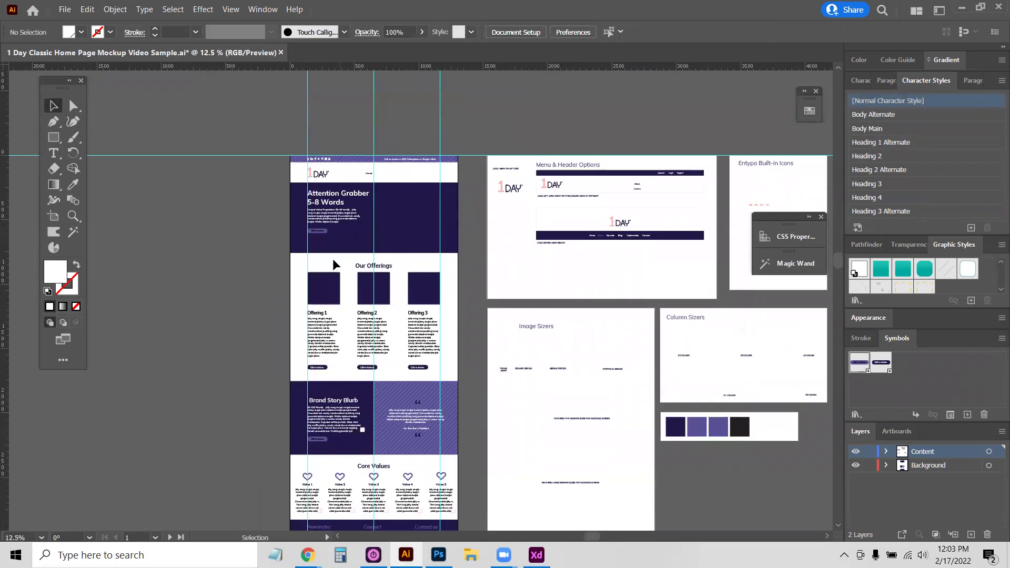
pyautogui.scroll(10, 342, 207)
# Edit the hero Call to Action button symbol and fill its rounded rectangle with the pink swatch.
pyautogui.click(352, 203)
pyautogui.rightClick(353, 203)
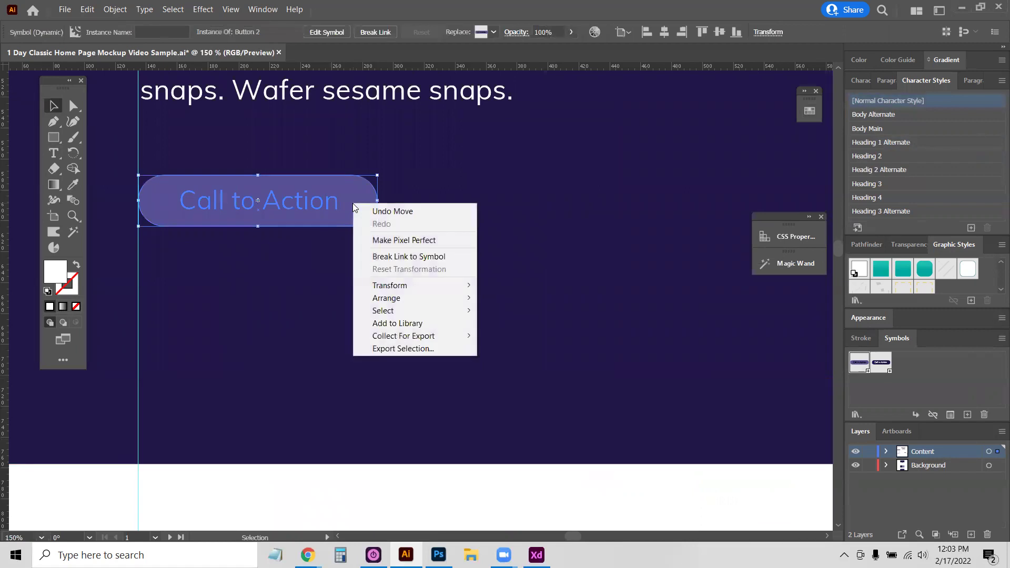
pyautogui.click(354, 194)
pyautogui.doubleClick(356, 194)
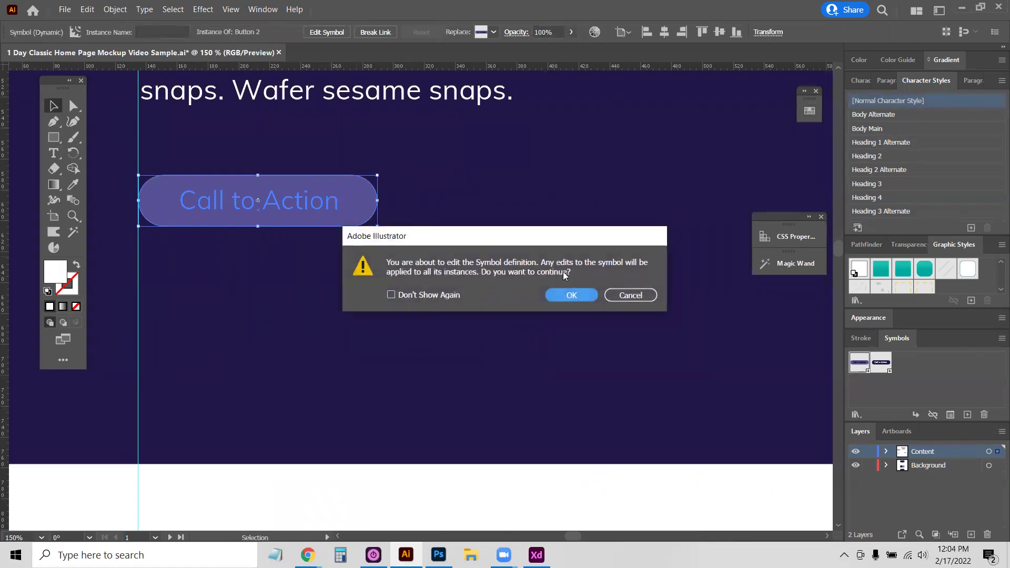
pyautogui.click(570, 295)
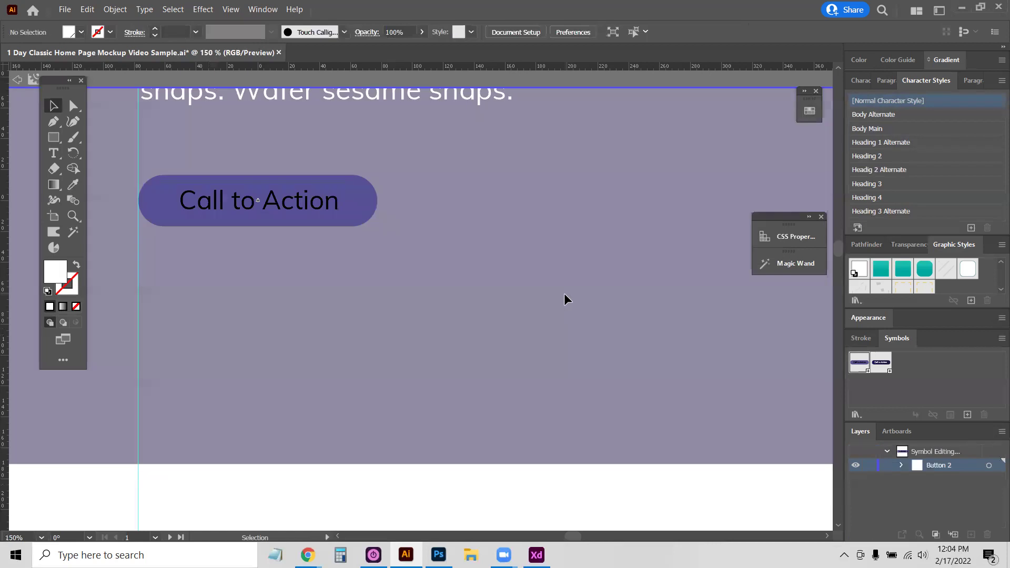
pyautogui.click(361, 201)
pyautogui.click(808, 111)
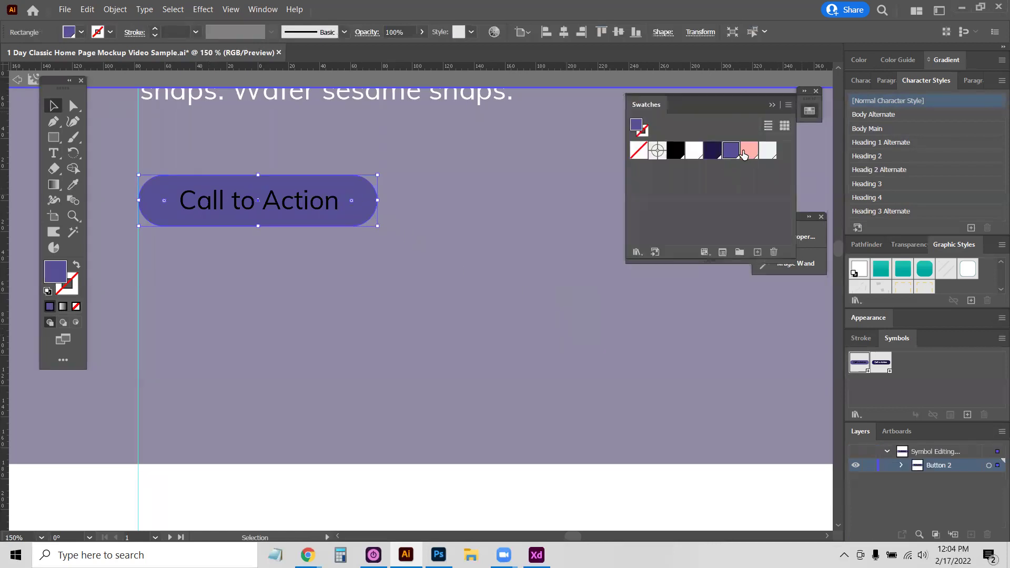
pyautogui.click(749, 150)
pyautogui.click(300, 334)
pyautogui.doubleClick(299, 333)
# Fill the Offerings' Main Button symbol rectangle purple, recoloring all three offering buttons.
pyautogui.hotkey('ctrl', '-')
pyautogui.hotkey('ctrl', '-')
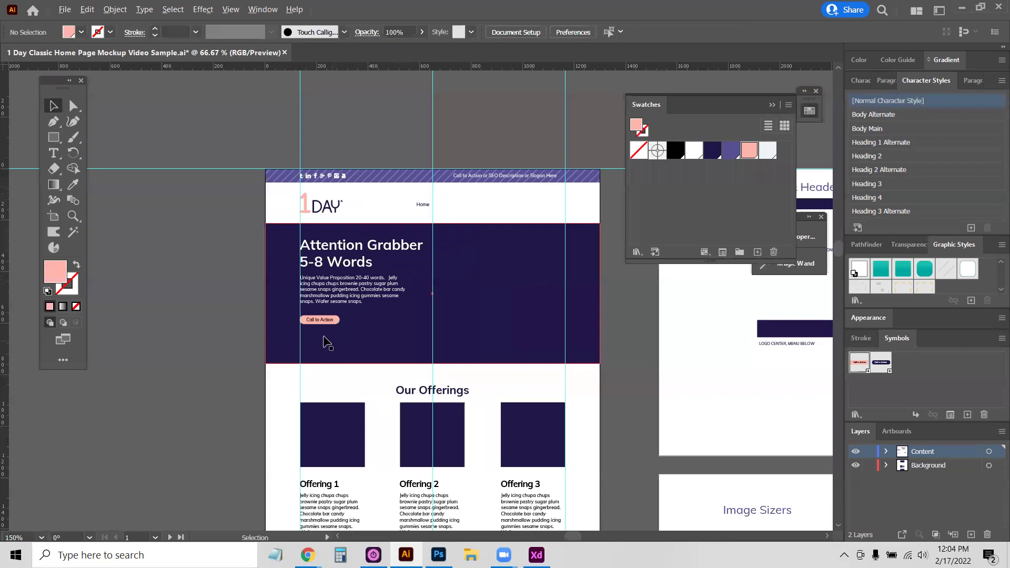
pyautogui.scroll(-8, 243, 377)
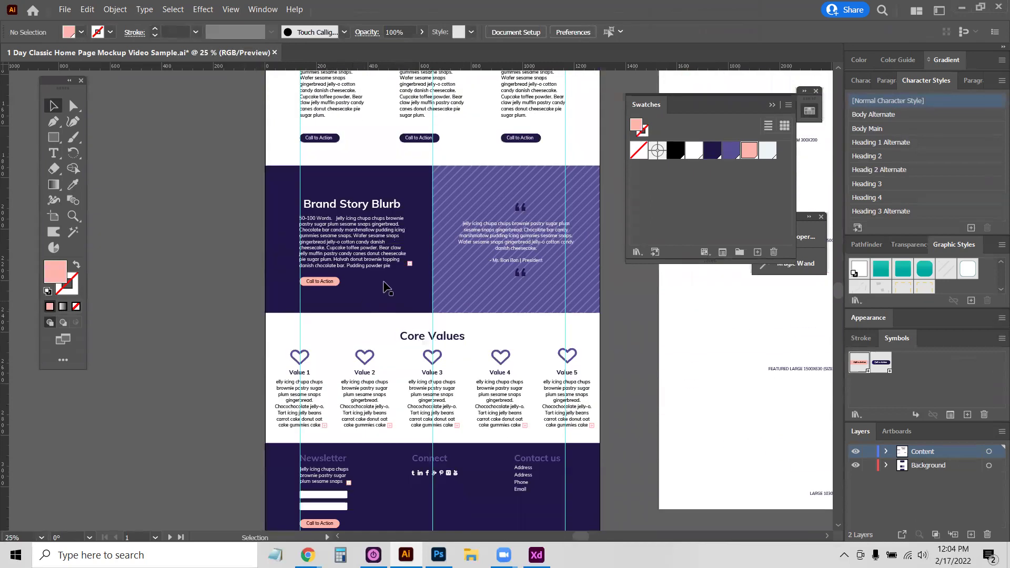
pyautogui.scroll(-3, 322, 291)
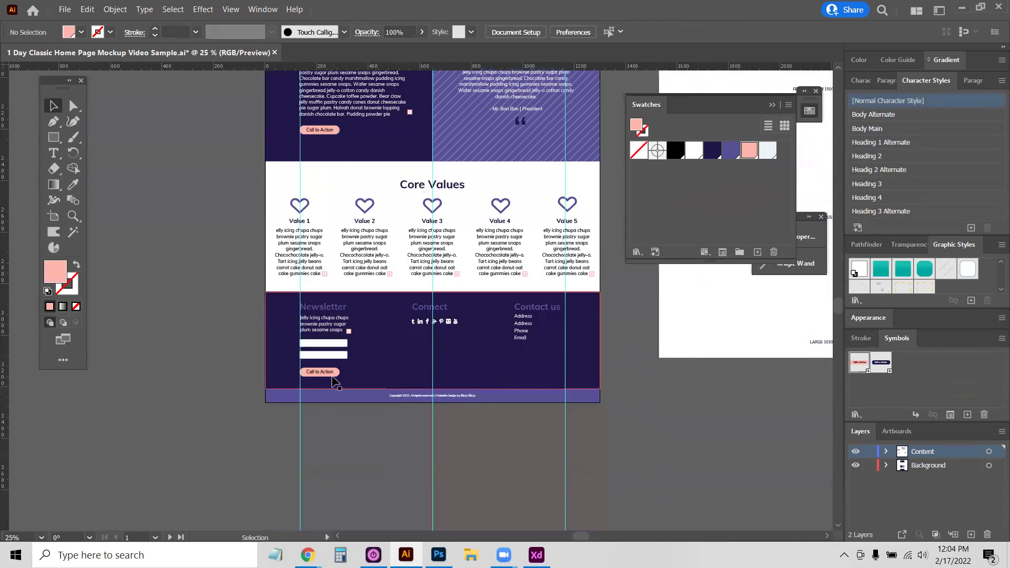
pyautogui.scroll(4, 334, 316)
pyautogui.scroll(4, 336, 325)
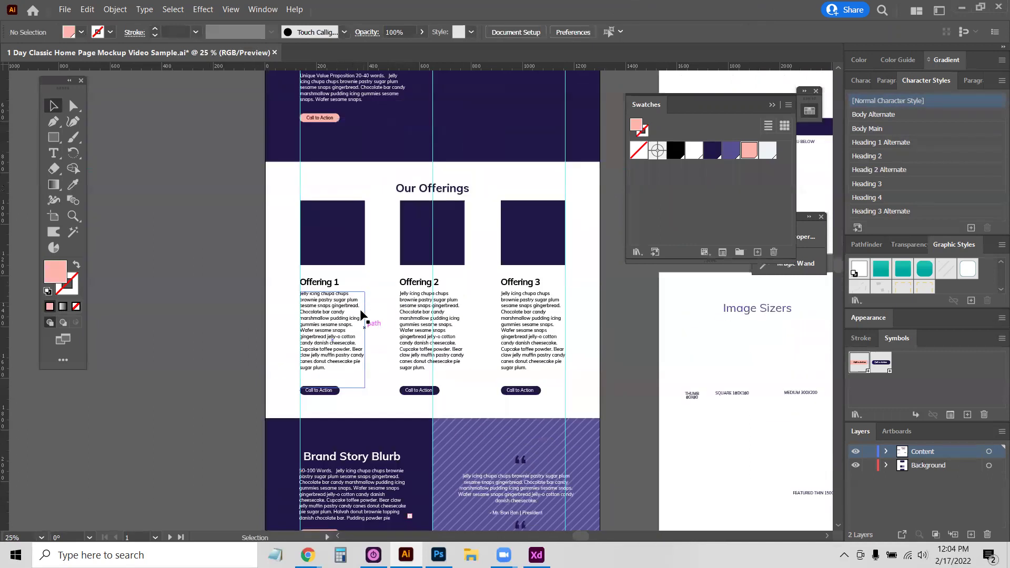
pyautogui.scroll(-2, 336, 300)
pyautogui.scroll(5, 338, 298)
pyautogui.doubleClick(277, 309)
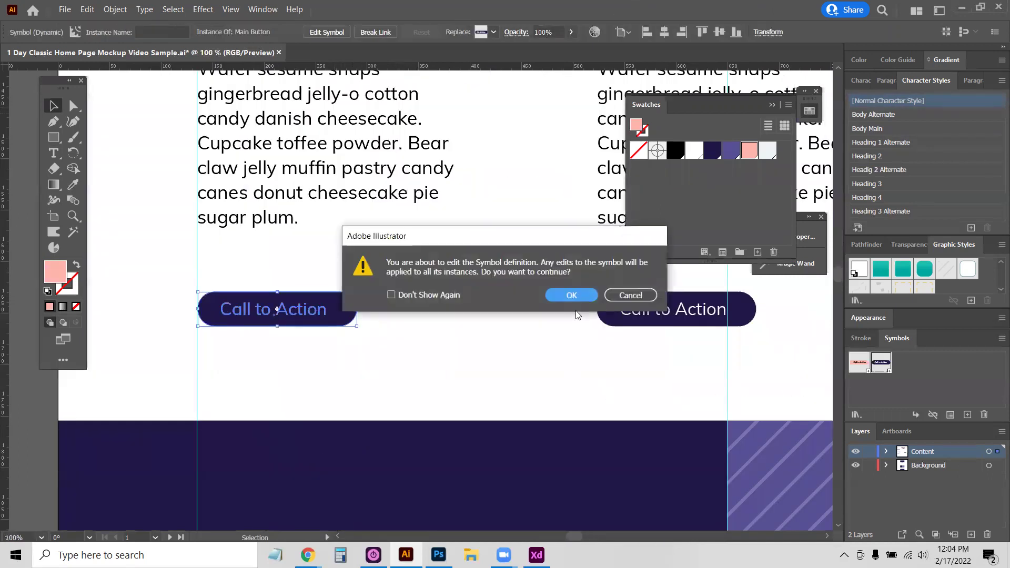
pyautogui.click(573, 297)
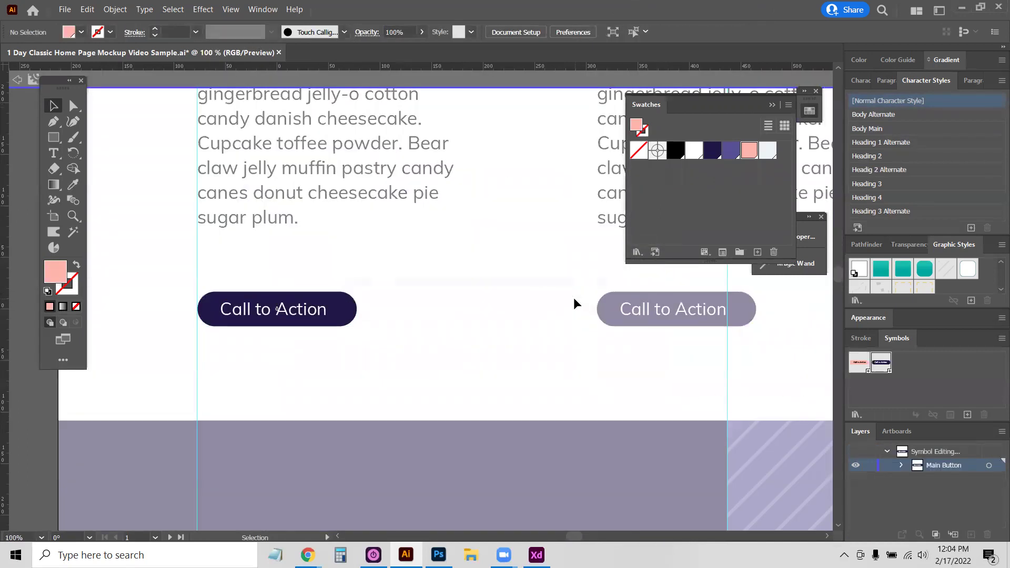
pyautogui.click(345, 314)
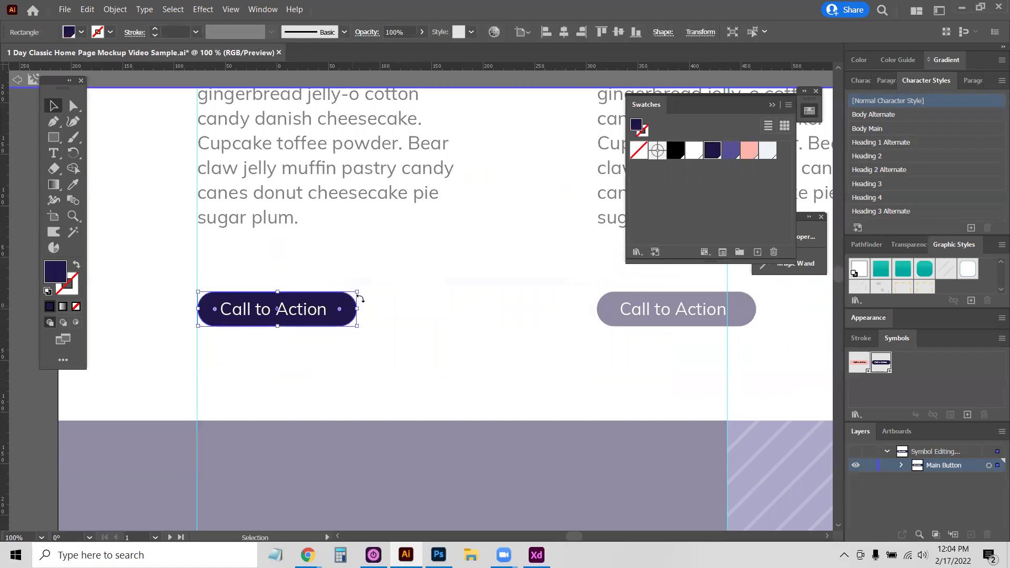
pyautogui.click(730, 150)
pyautogui.doubleClick(239, 350)
pyautogui.scroll(-1, 447, 403)
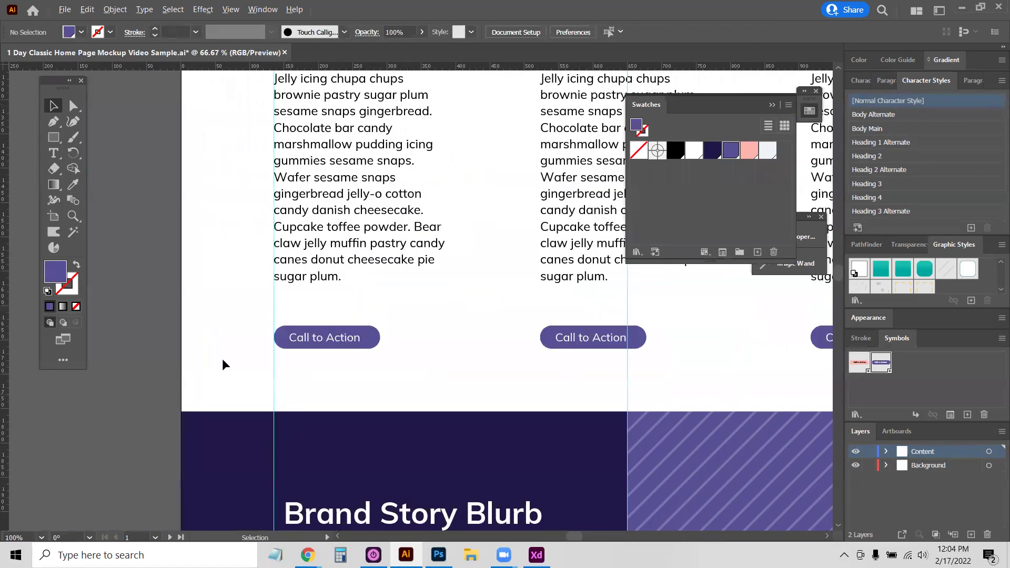
# Remove the diagonal stripe pattern over the quote panel.
pyautogui.scroll(-3, 431, 365)
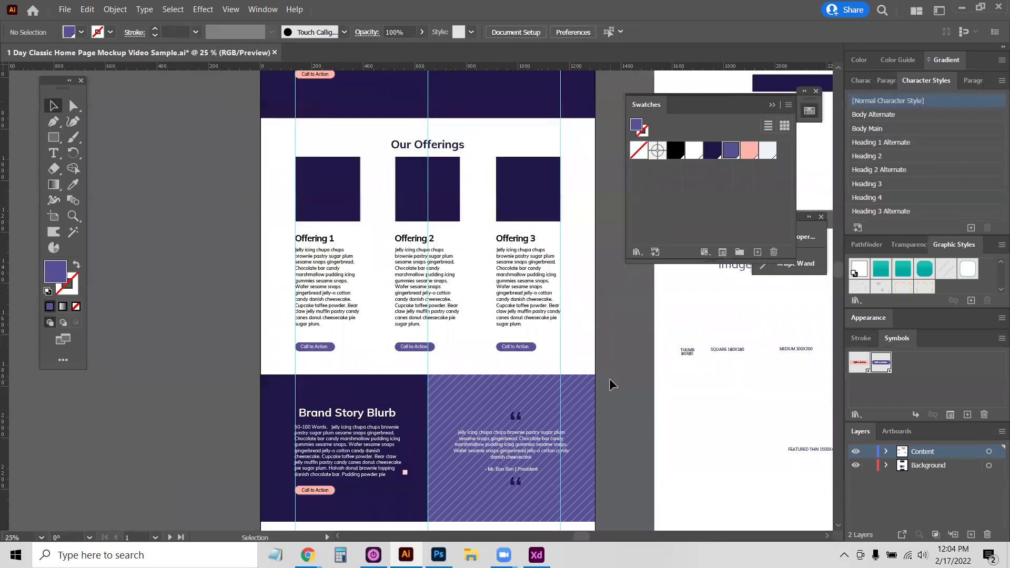
pyautogui.scroll(-1, 609, 378)
pyautogui.click(453, 367)
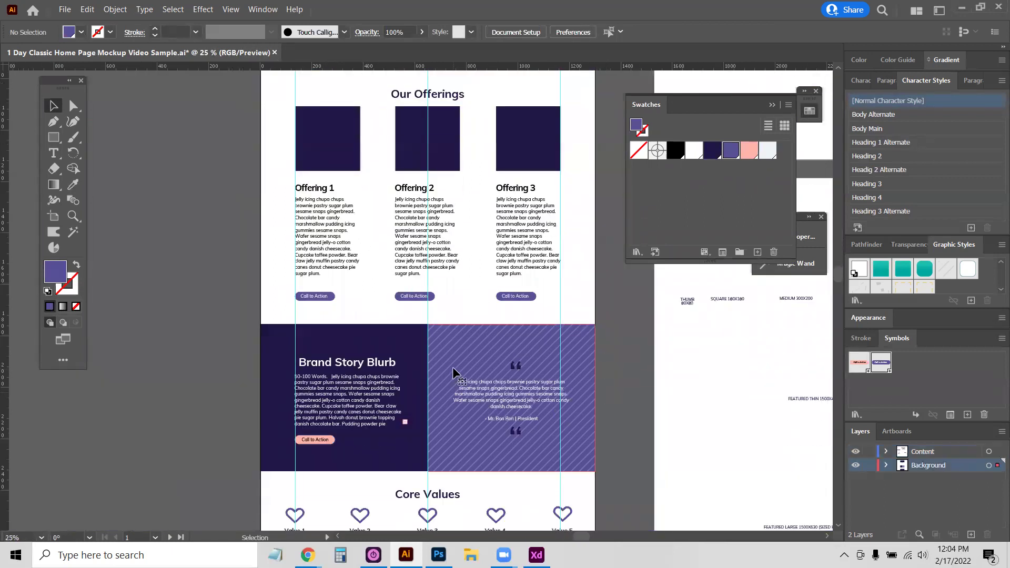
pyautogui.hotkey('ctrl', 'shift', 'a')
pyautogui.scroll(5, 457, 368)
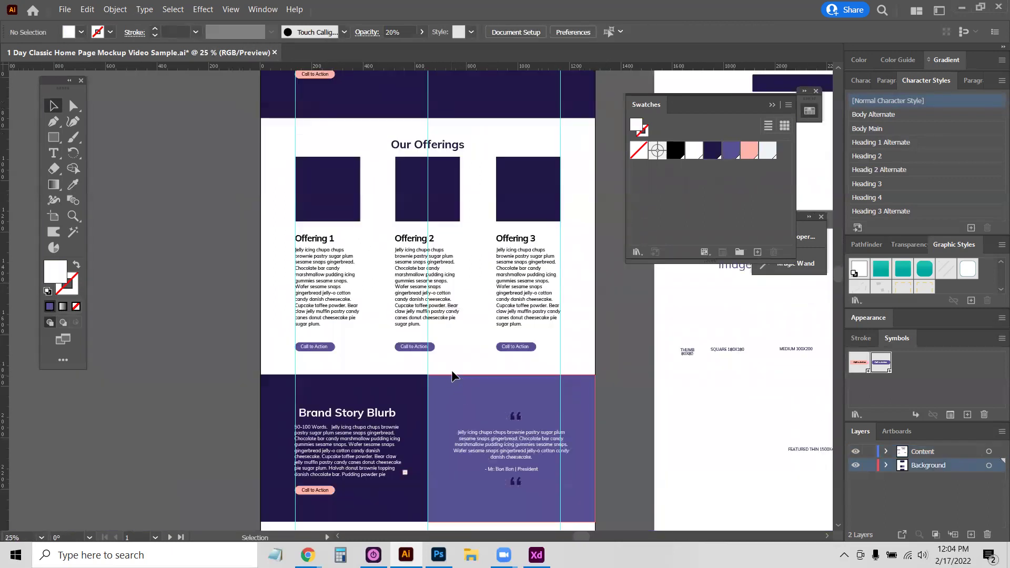
pyautogui.scroll(1, 383, 152)
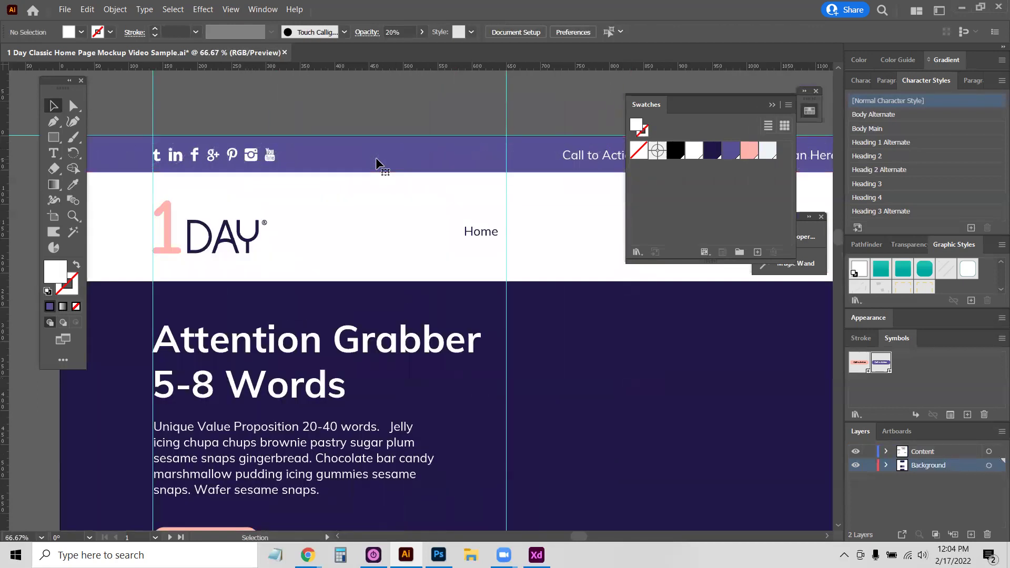
pyautogui.scroll(-1, 494, 289)
pyautogui.scroll(-1, 495, 306)
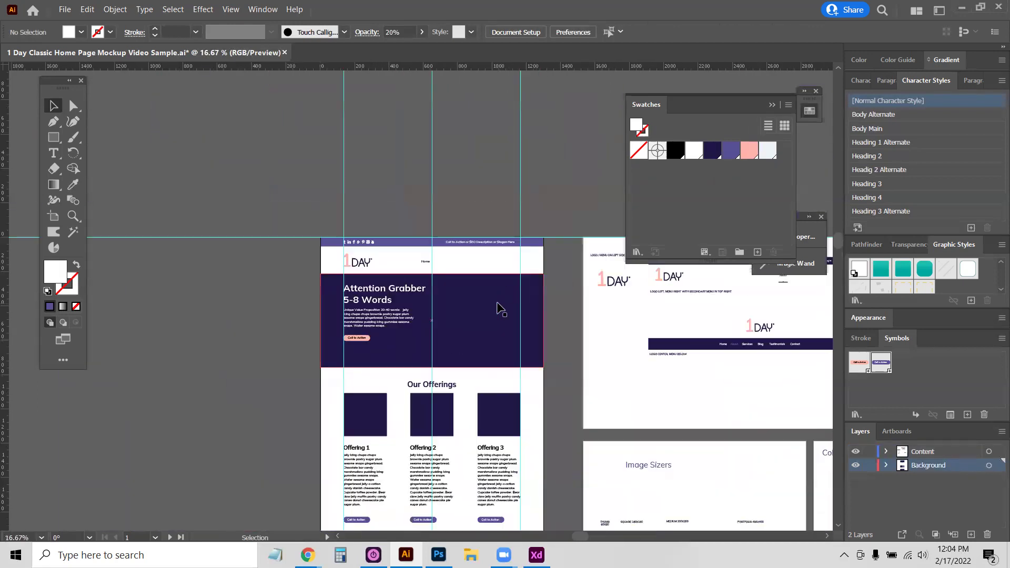
# Select the header navigation links, narrowing to the Home link, then clear the selection.
pyautogui.moveTo(446, 265); pyautogui.dragTo(545, 260)
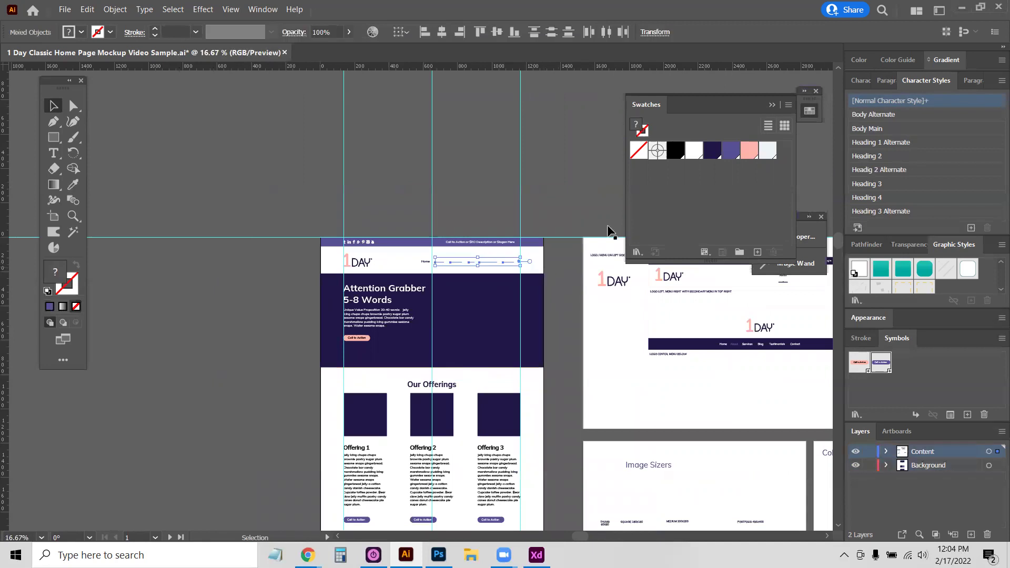
pyautogui.scroll(3, 414, 264)
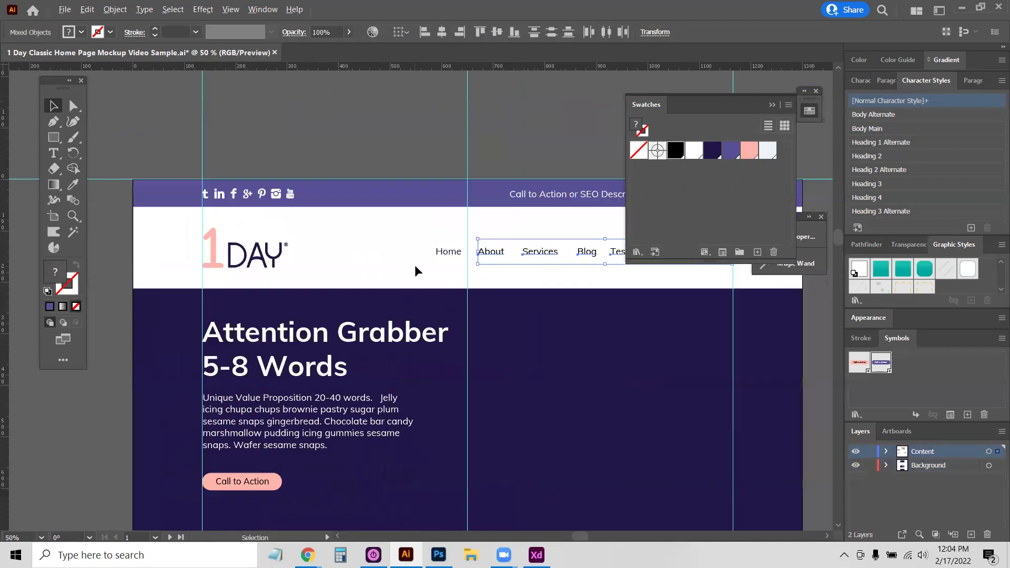
pyautogui.moveTo(479, 251); pyautogui.dragTo(448, 253)
pyautogui.click(448, 251)
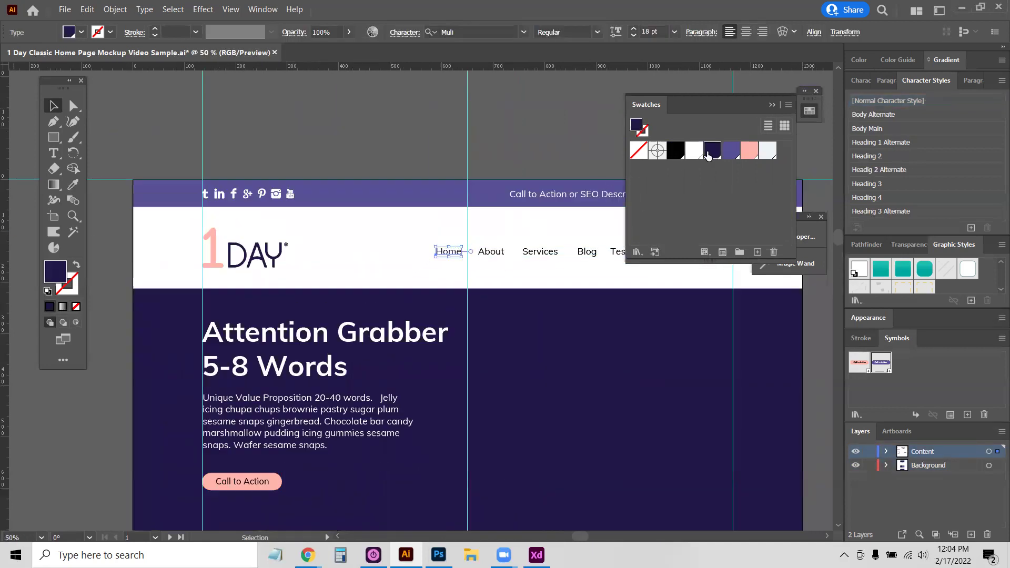
pyautogui.click(437, 147)
pyautogui.scroll(-1, 196, 260)
pyautogui.scroll(-5, 345, 336)
pyautogui.scroll(-2, 339, 357)
pyautogui.scroll(-4, 339, 357)
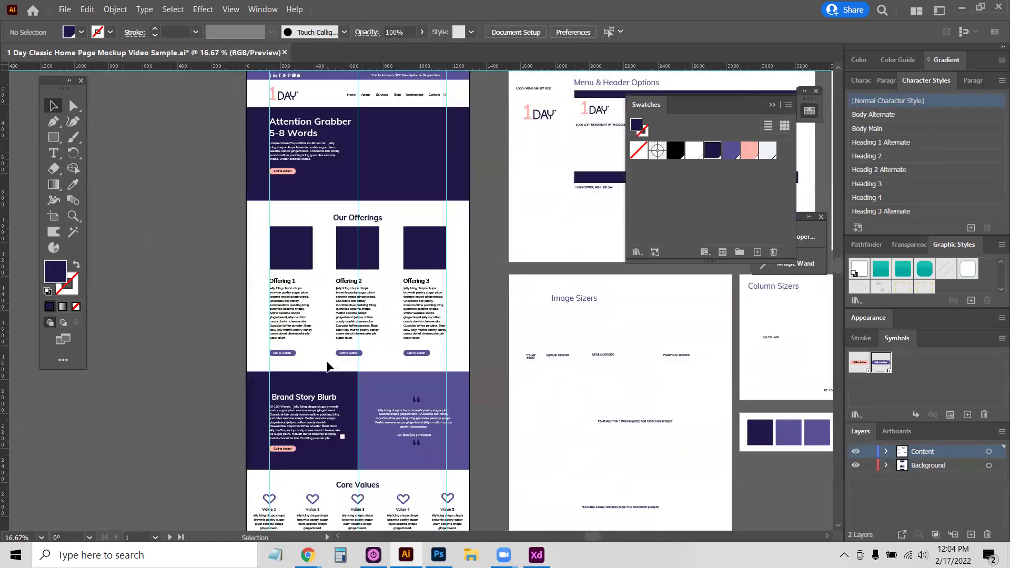